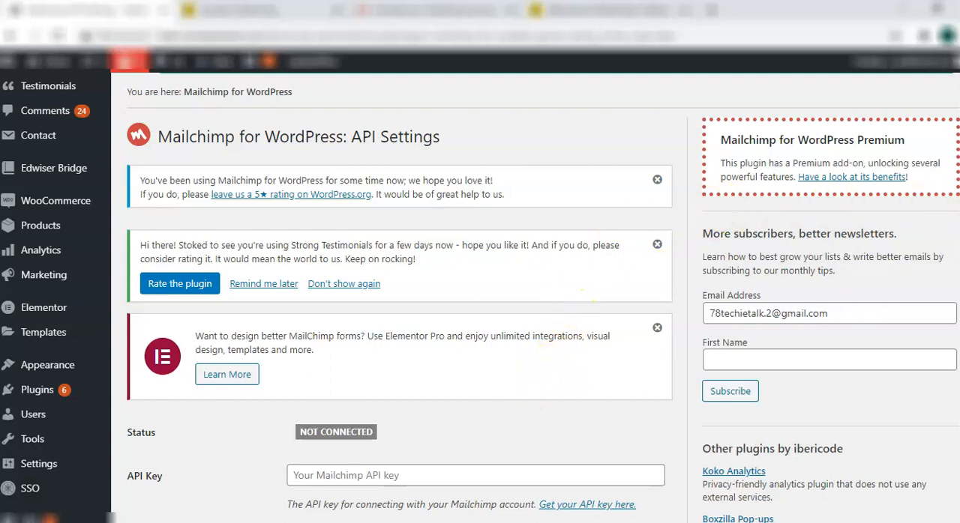
Go to the MC4WP plugin's Mailchimp settings and locate the API key field and connection status
{"action": "scroll", "coordinate": [480, 300], "scroll_direction": "down", "scroll_amount": 4}
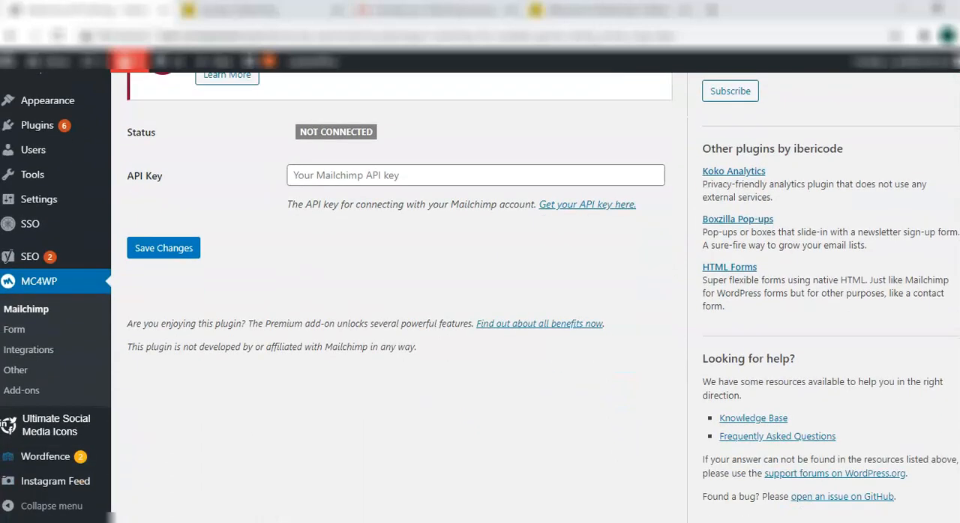
{"action": "left_click", "coordinate": [38, 286]}
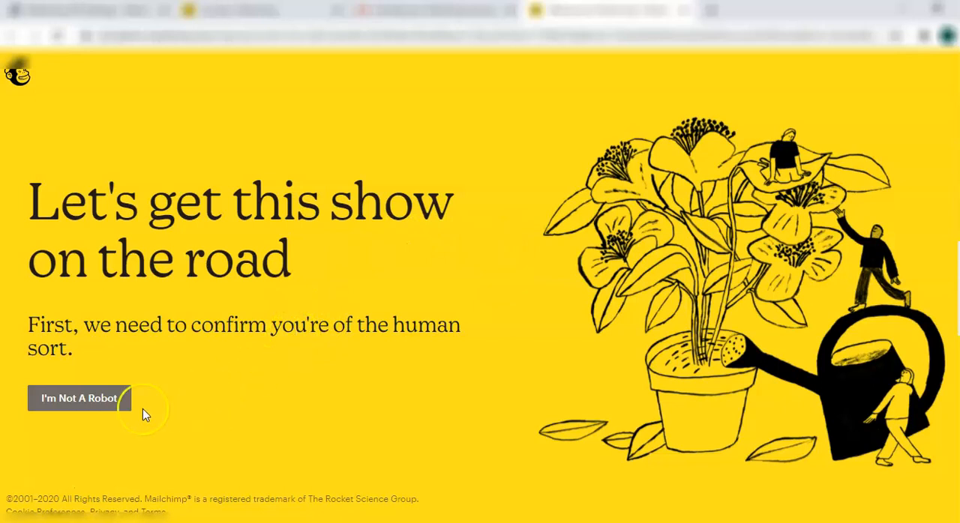
Pass Mailchimp's human verification and complete the plan selection with the Free plan
{"action": "left_click", "coordinate": [103, 402]}
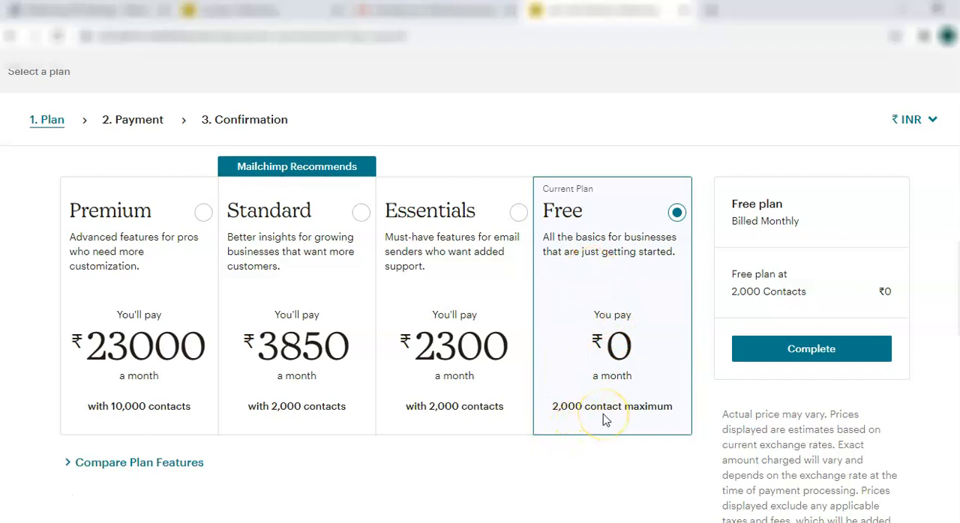
{"action": "left_click", "coordinate": [797, 349]}
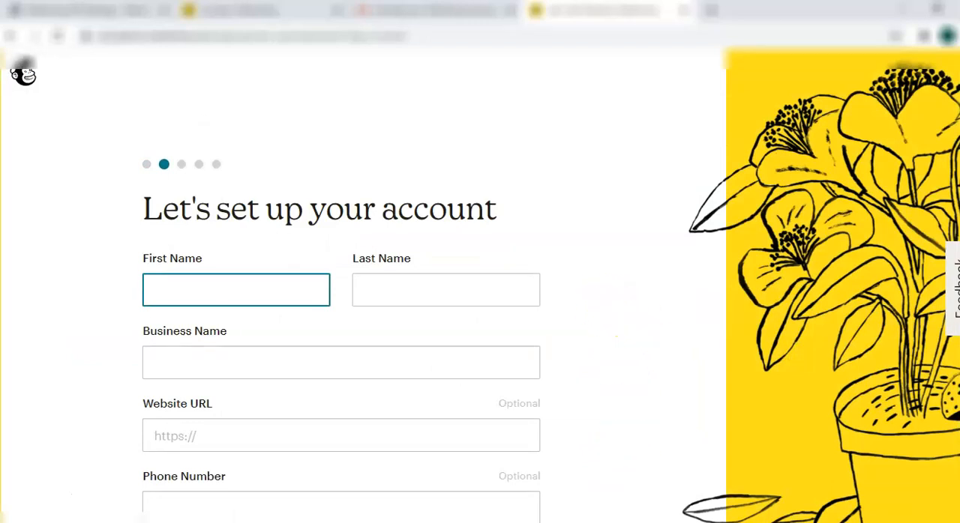
Fill in the account holder's first and last name, set the business name to Learning, and continue
{"action": "scroll", "coordinate": [480, 283], "scroll_direction": "down", "scroll_amount": 1}
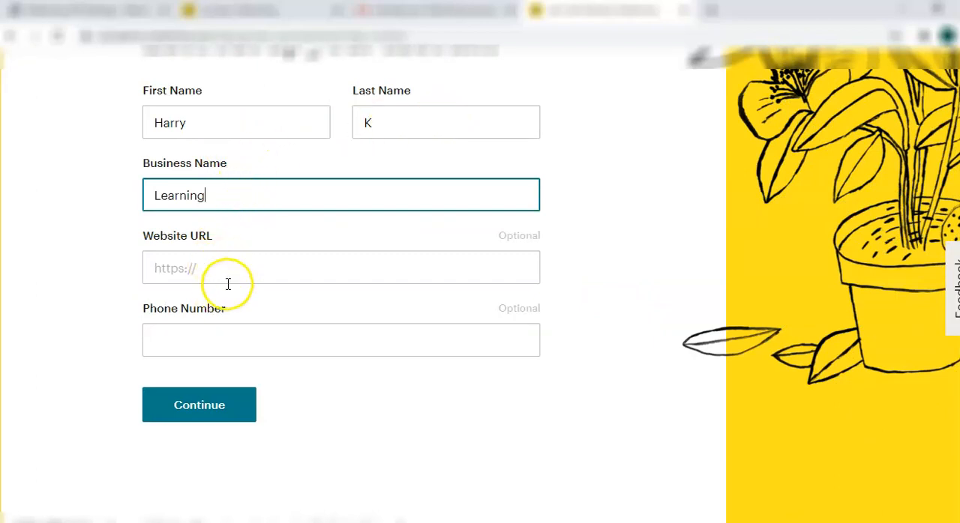
{"action": "left_click", "coordinate": [197, 413]}
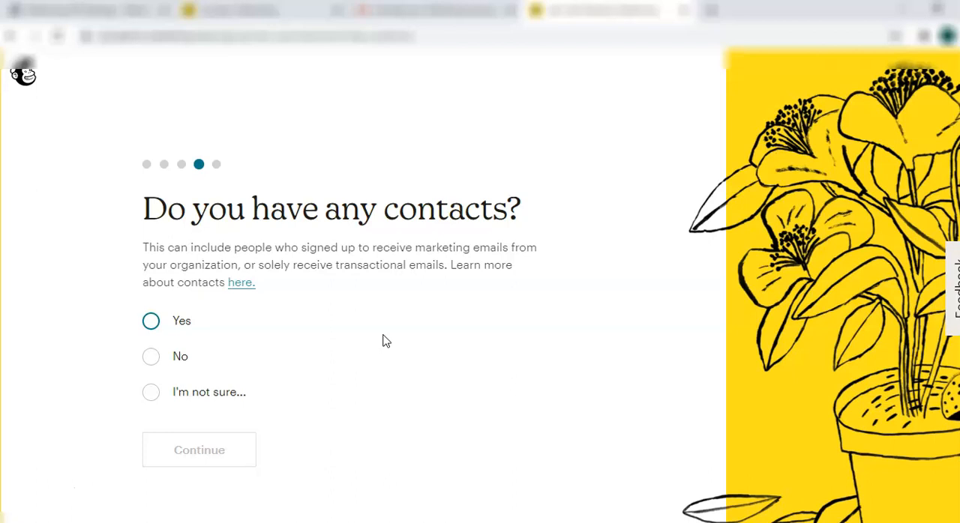
Answer No to having any contacts and skip the question about what the business offers
{"action": "scroll", "coordinate": [383, 341], "scroll_direction": "down", "scroll_amount": 2}
{"action": "left_click", "coordinate": [150, 220]}
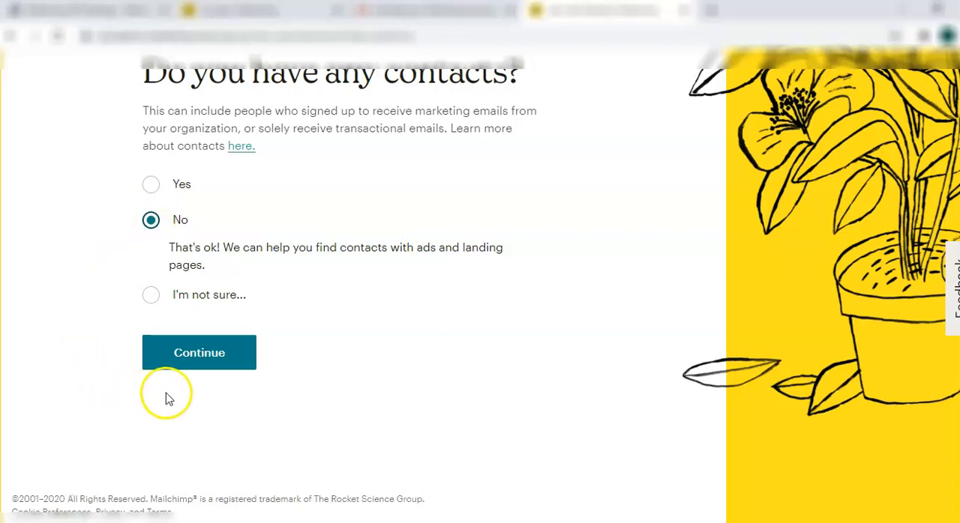
{"action": "left_click", "coordinate": [209, 362]}
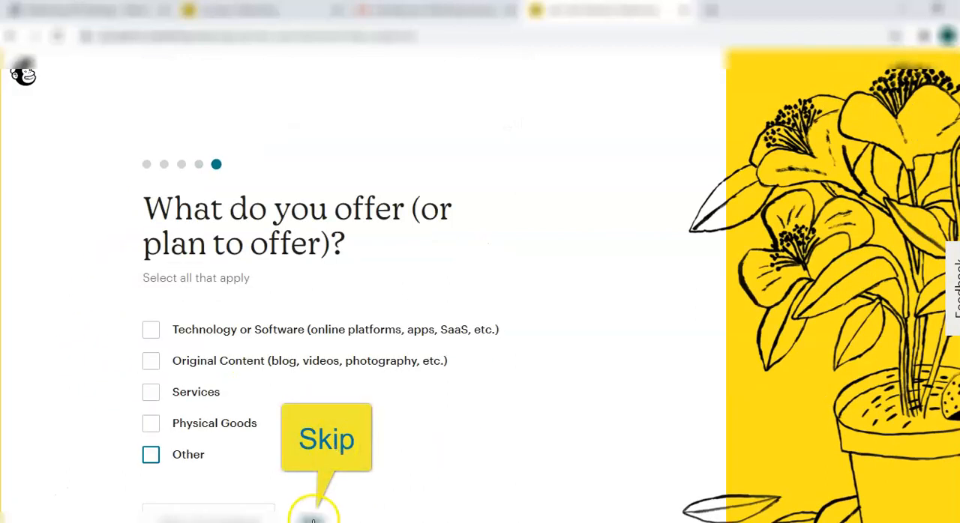
{"action": "left_click", "coordinate": [312, 515]}
Finish the Mailchimp account setup without subscribing to any of the optional newsletters
{"action": "scroll", "coordinate": [608, 358], "scroll_direction": "down", "scroll_amount": 2}
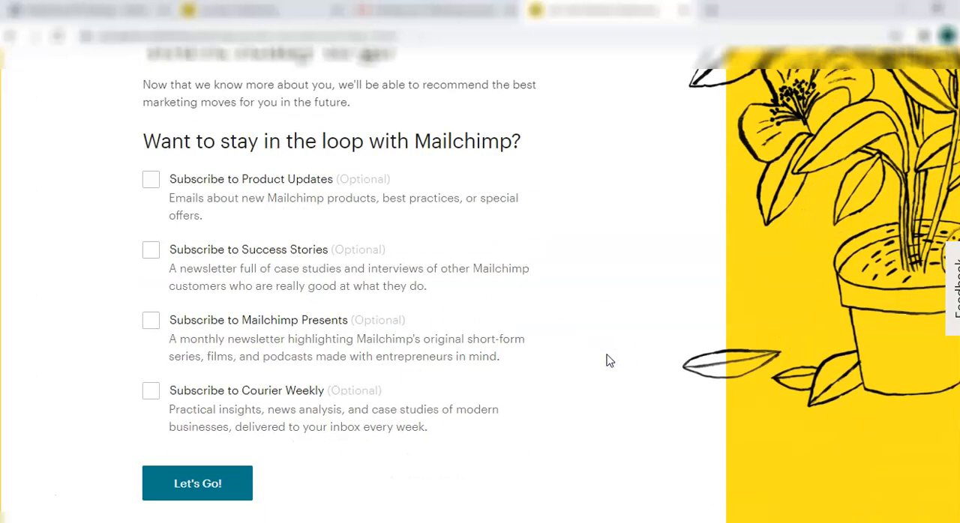
{"action": "scroll", "coordinate": [608, 361], "scroll_direction": "down", "scroll_amount": 1}
{"action": "left_click", "coordinate": [248, 452]}
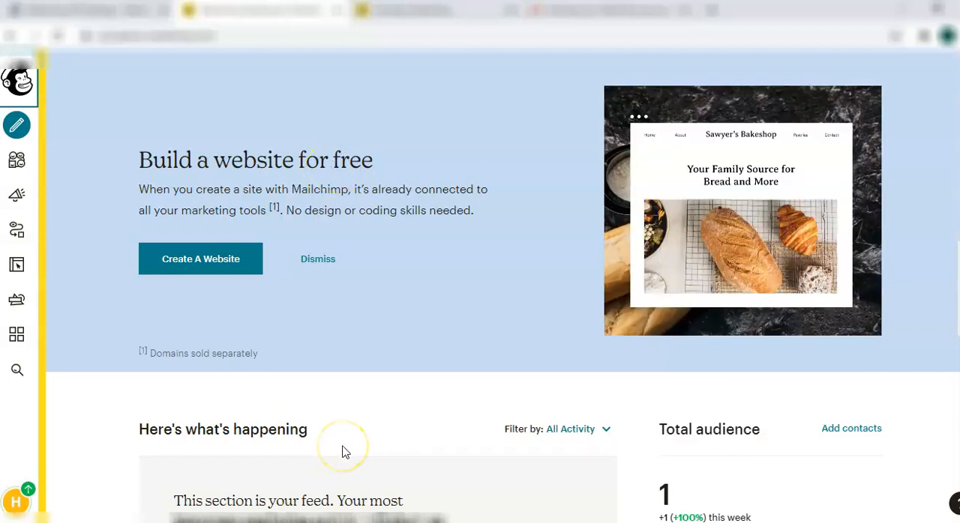
Open the API keys page from the Extras of the Mailchimp account
{"action": "left_click", "coordinate": [14, 503]}
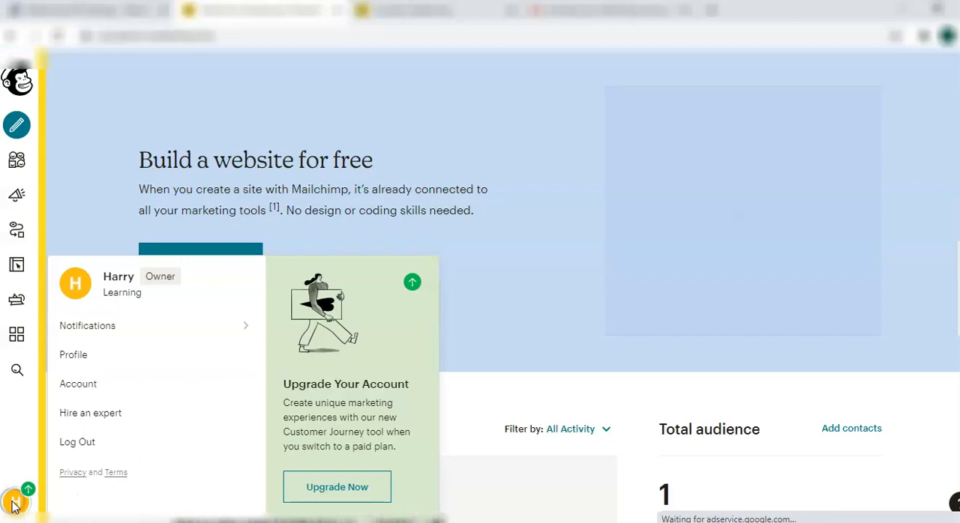
{"action": "left_click", "coordinate": [79, 385]}
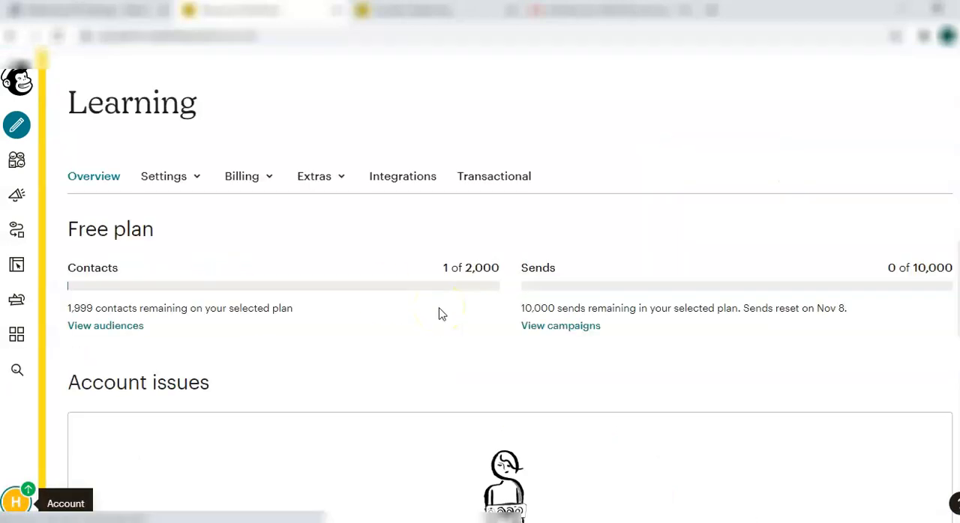
{"action": "left_click", "coordinate": [317, 186]}
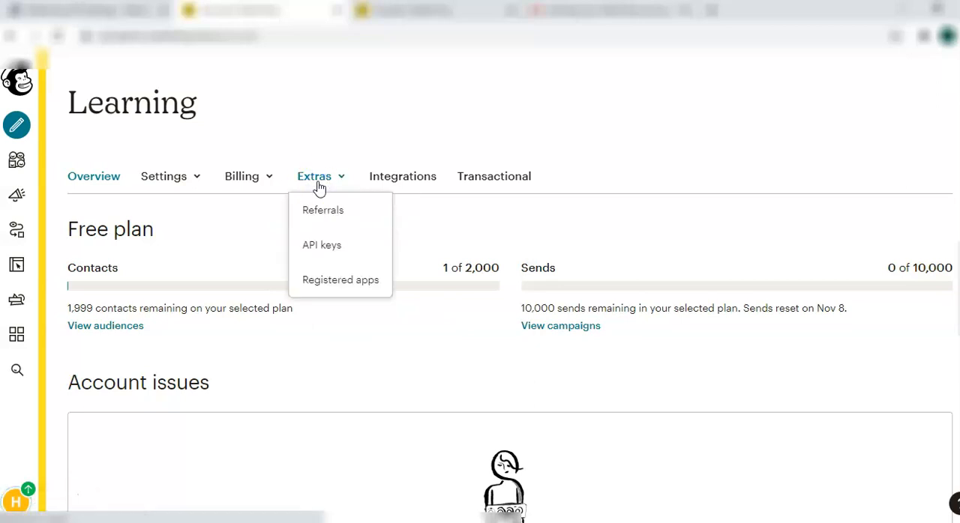
{"action": "left_click", "coordinate": [314, 253]}
Create a new API key for the Mailchimp account under Your API keys
{"action": "scroll", "coordinate": [313, 417], "scroll_direction": "down", "scroll_amount": 4}
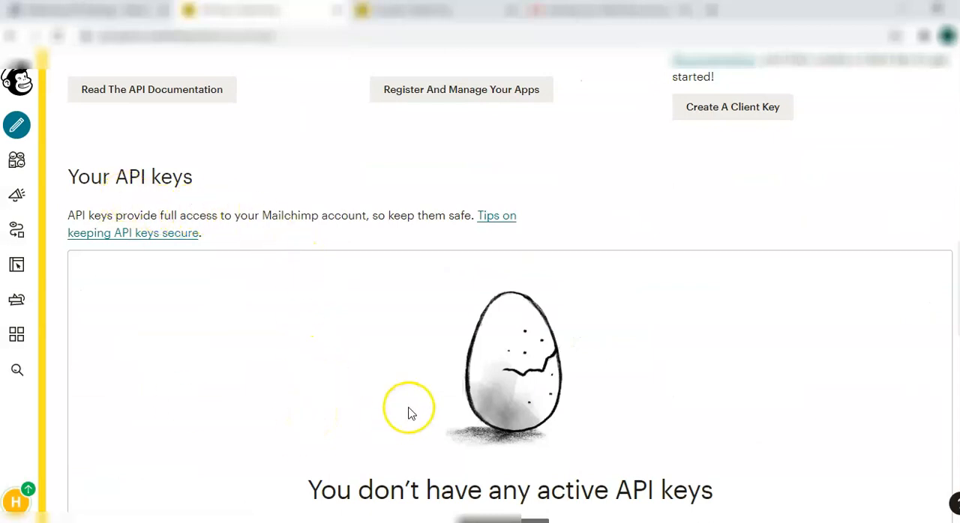
{"action": "scroll", "coordinate": [408, 413], "scroll_direction": "down", "scroll_amount": 2}
{"action": "scroll", "coordinate": [408, 413], "scroll_direction": "down", "scroll_amount": 4}
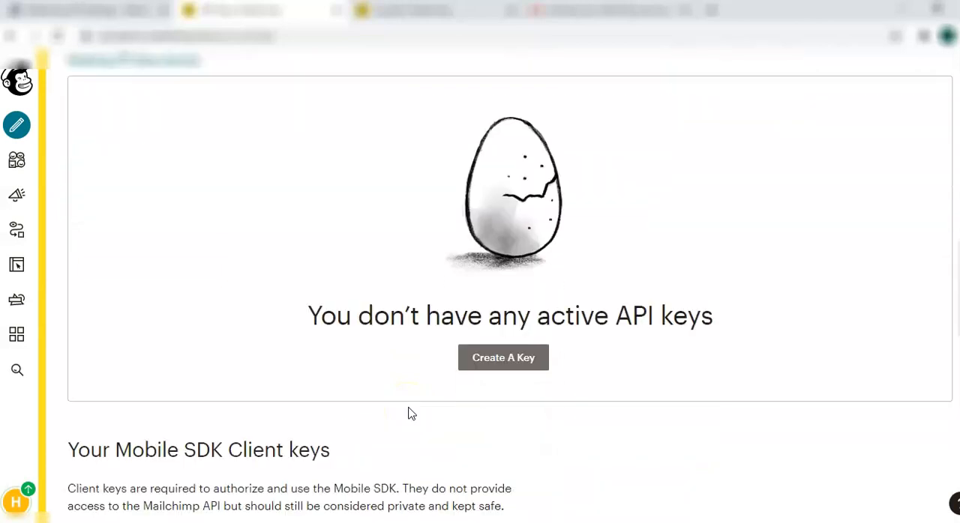
{"action": "left_click", "coordinate": [503, 358]}
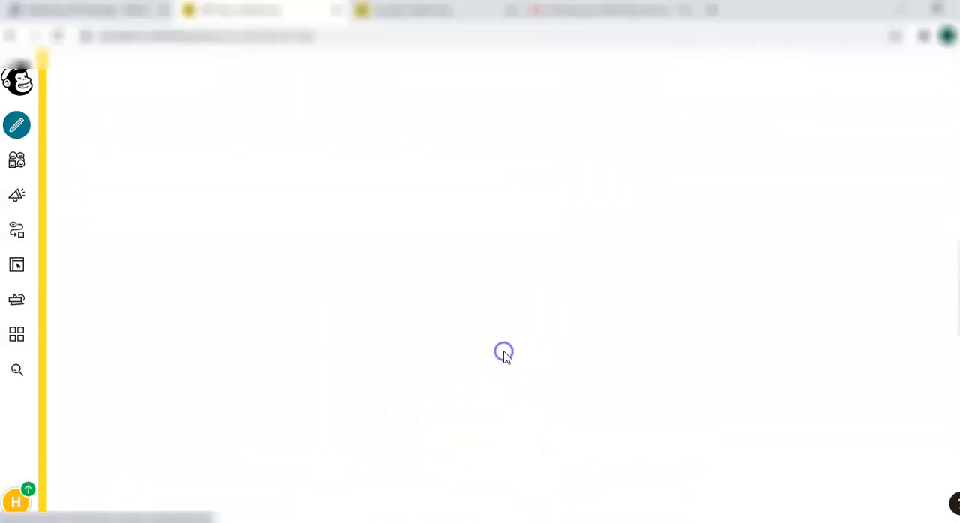
{"action": "scroll", "coordinate": [622, 465], "scroll_direction": "down", "scroll_amount": 5}
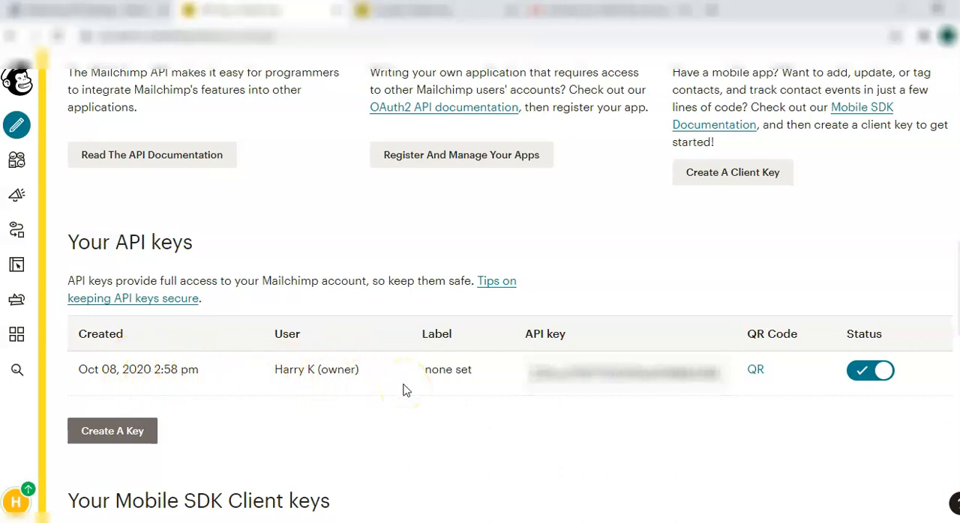
Copy the new Mailchimp API key into the API Key field of Mailchimp for WordPress and save the changes
{"action": "left_click", "coordinate": [553, 379]}
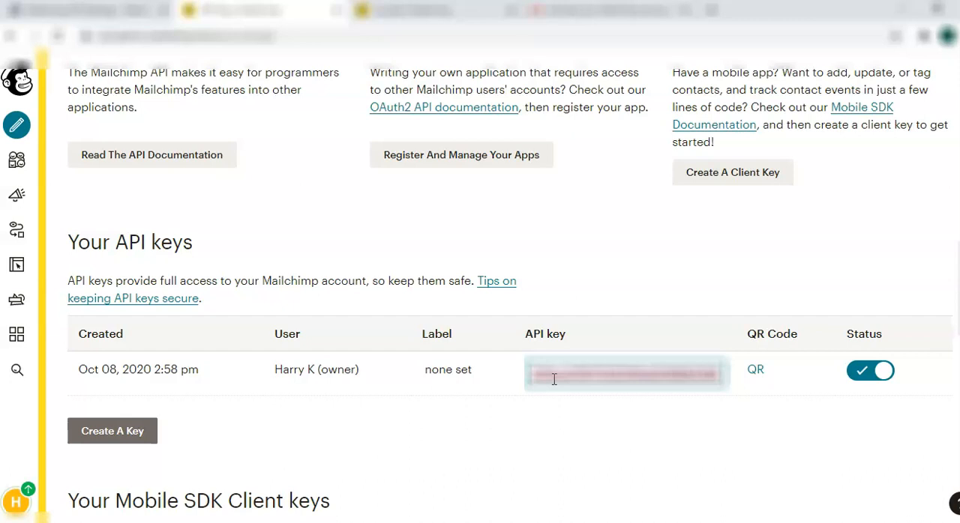
{"action": "left_click", "coordinate": [99, 13]}
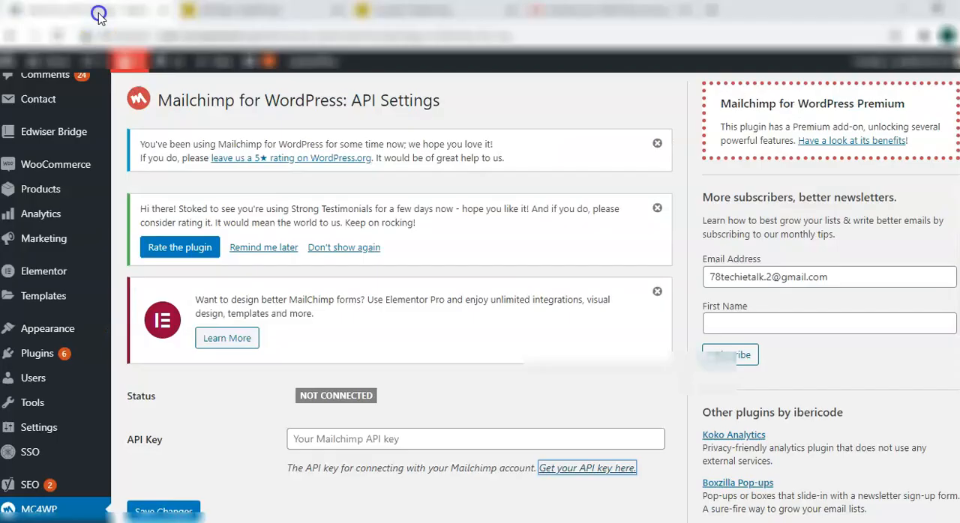
{"action": "left_click", "coordinate": [329, 446]}
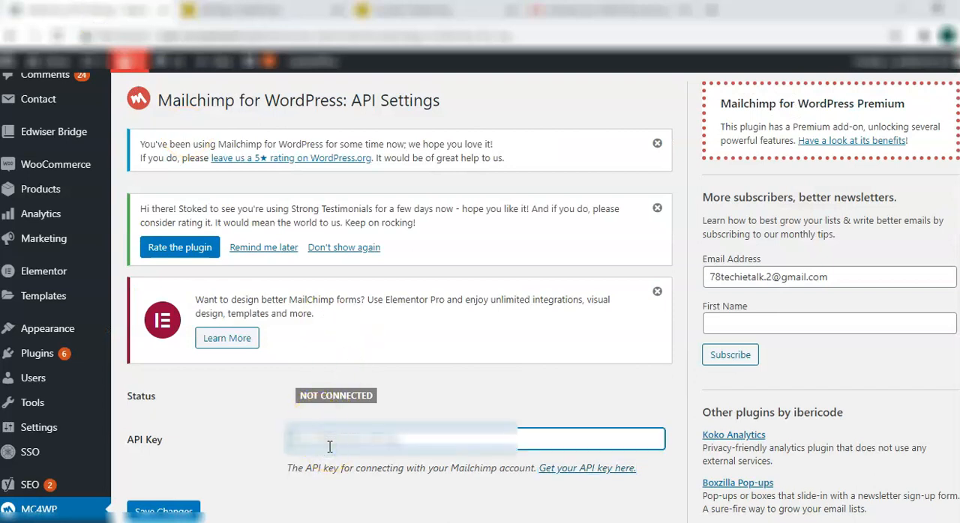
{"action": "key", "text": "ctrl+v"}
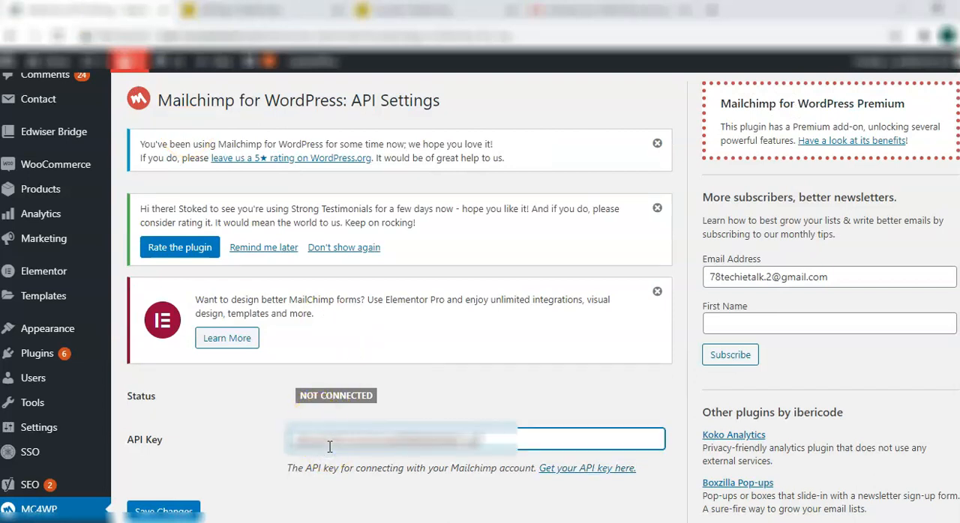
{"action": "left_click", "coordinate": [360, 474]}
{"action": "left_click", "coordinate": [170, 512]}
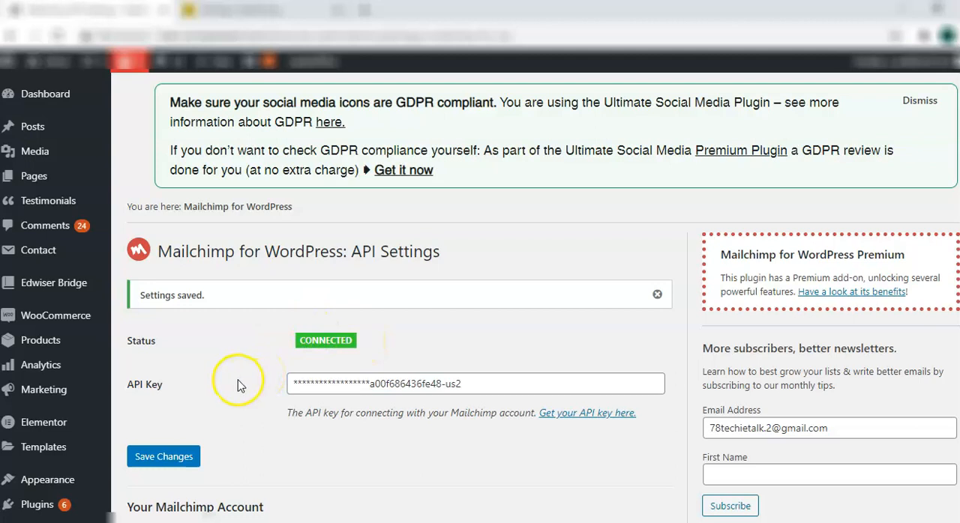
Add a new Mailchimp for WordPress form named Subscription that subscribes to the Learning list
{"action": "scroll", "coordinate": [239, 384], "scroll_direction": "down", "scroll_amount": 1}
{"action": "scroll", "coordinate": [240, 385], "scroll_direction": "down", "scroll_amount": 2}
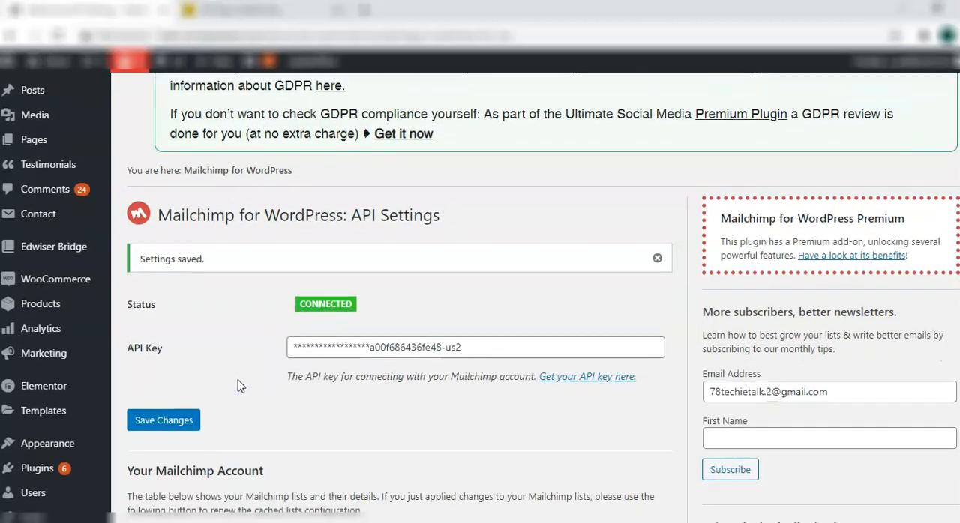
{"action": "scroll", "coordinate": [240, 385], "scroll_direction": "down", "scroll_amount": 2}
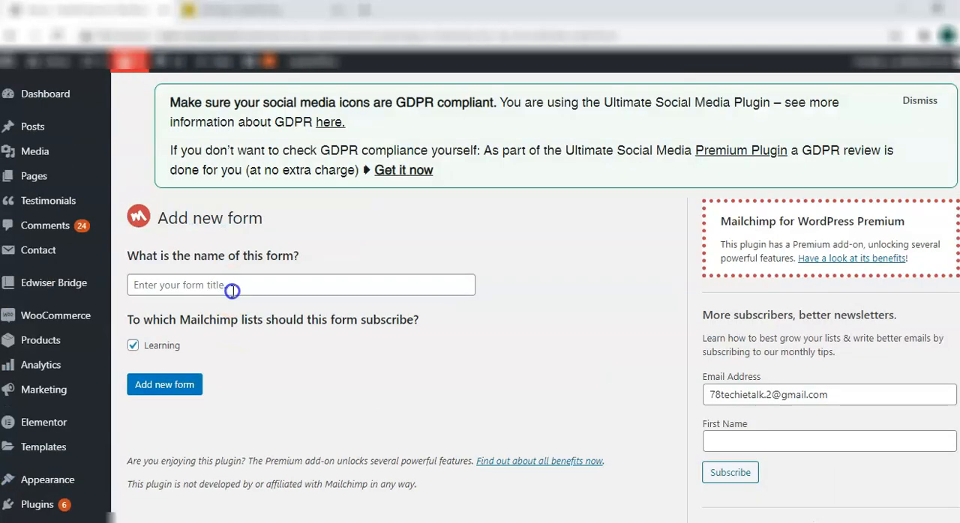
{"action": "left_click", "coordinate": [232, 291]}
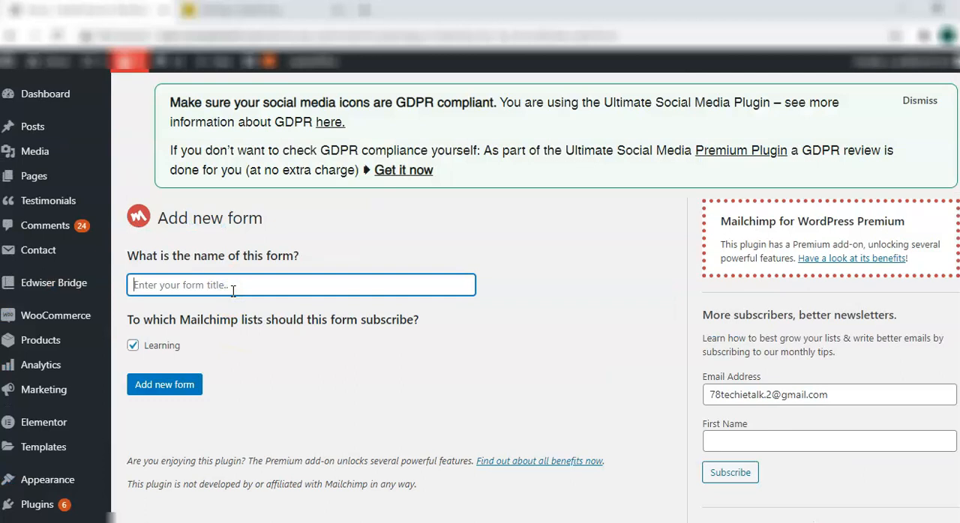
{"action": "type", "text": "Subscription"}
{"action": "left_click", "coordinate": [335, 338]}
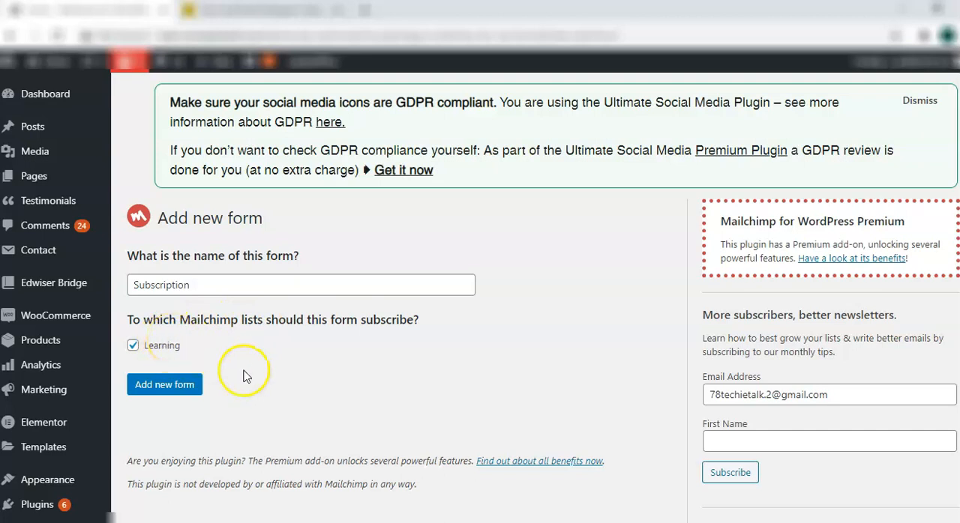
{"action": "left_click", "coordinate": [165, 396]}
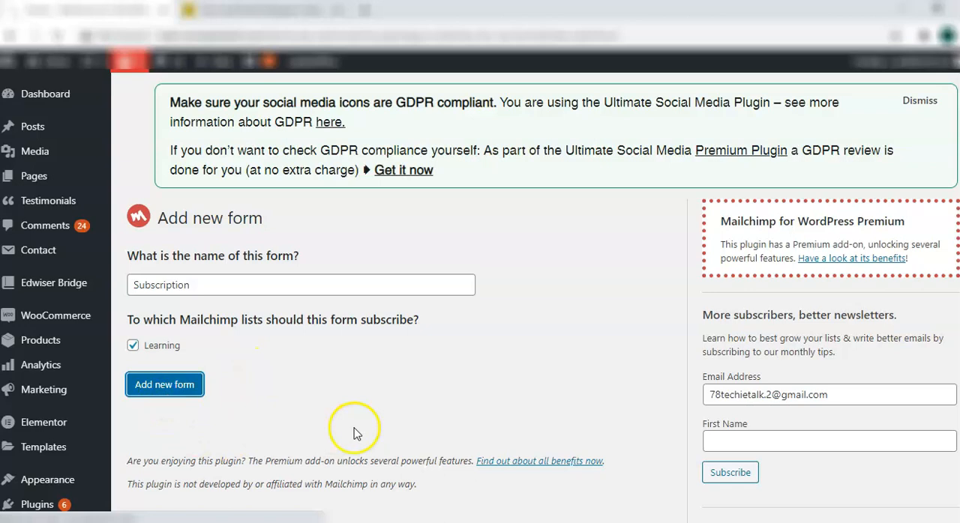
Insert an empty line above the email address paragraph in the Subscription form's code and place the cursor on it
{"action": "scroll", "coordinate": [657, 349], "scroll_direction": "down", "scroll_amount": 3}
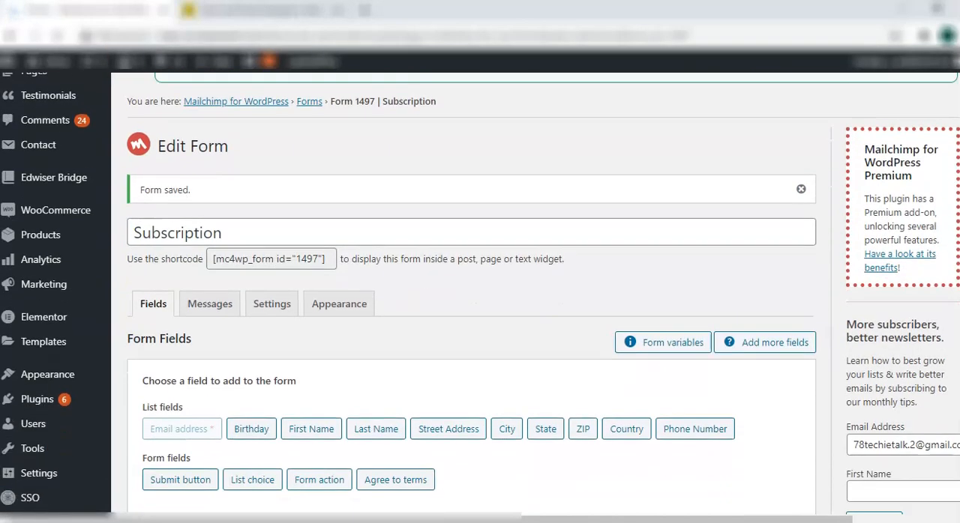
{"action": "scroll", "coordinate": [750, 506], "scroll_direction": "down", "scroll_amount": 7}
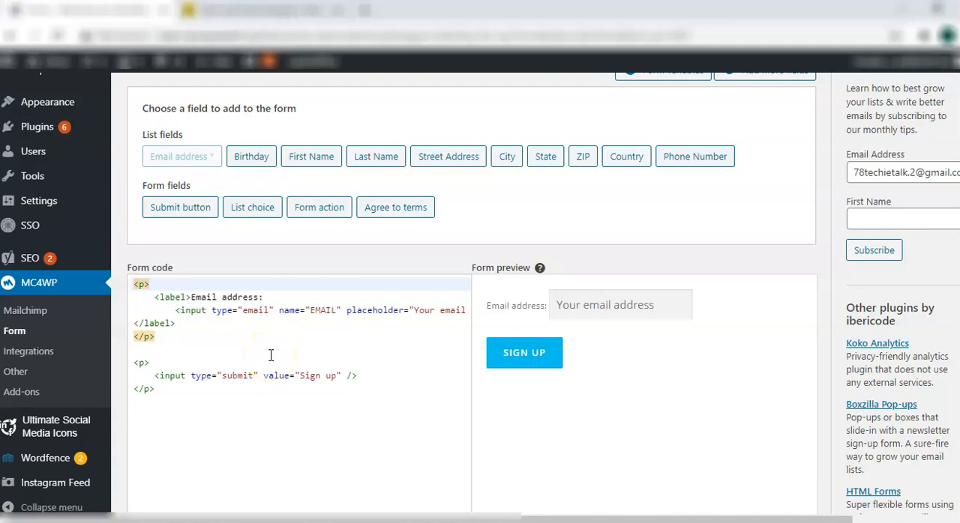
{"action": "left_click", "coordinate": [208, 321]}
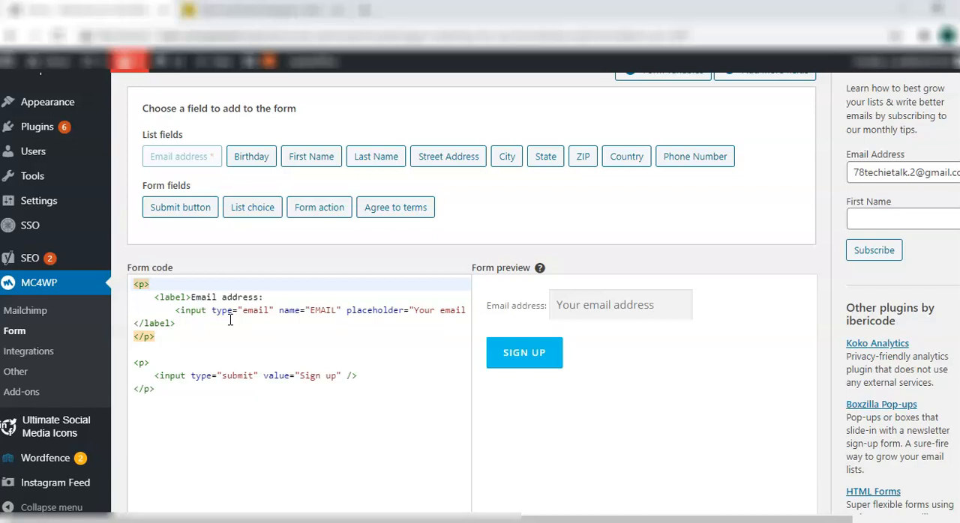
{"action": "left_click", "coordinate": [183, 338]}
{"action": "left_click", "coordinate": [148, 299]}
{"action": "left_click", "coordinate": [133, 285]}
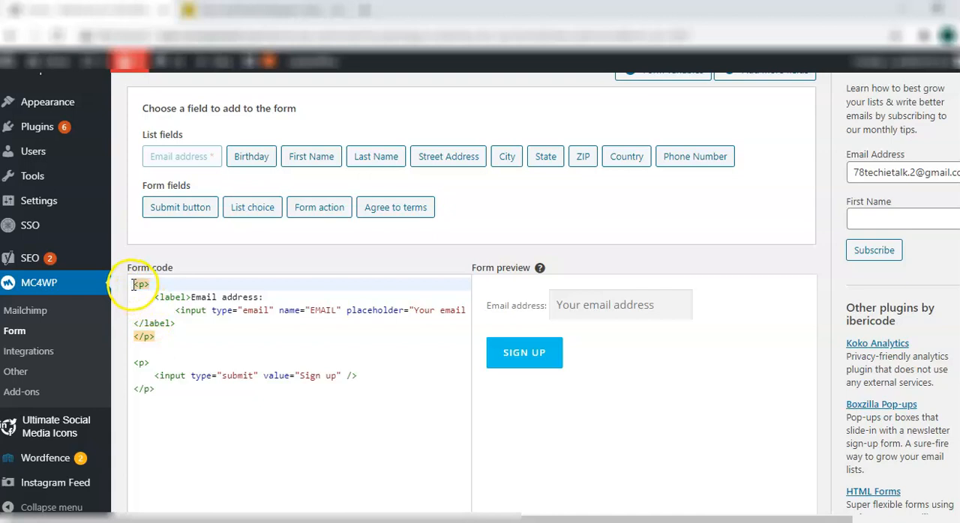
{"action": "key", "text": "Return"}
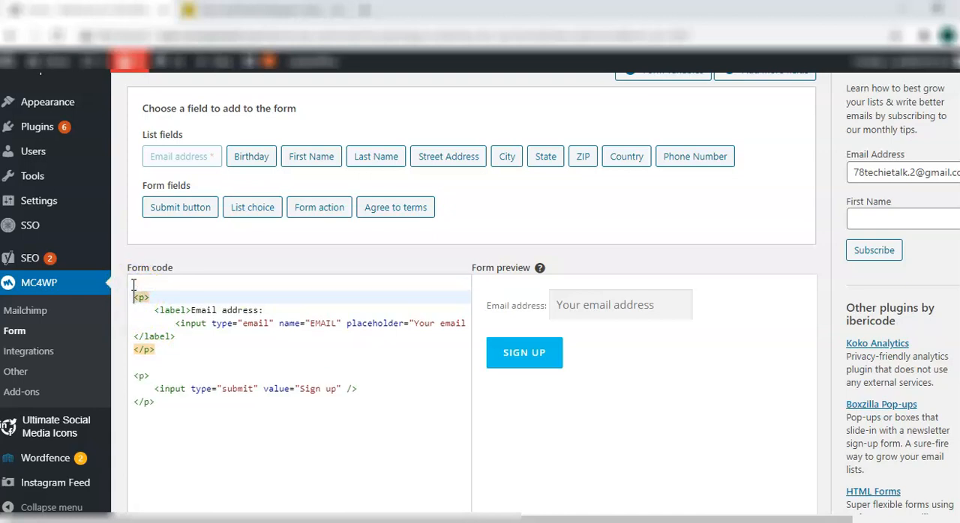
{"action": "left_click", "coordinate": [133, 284]}
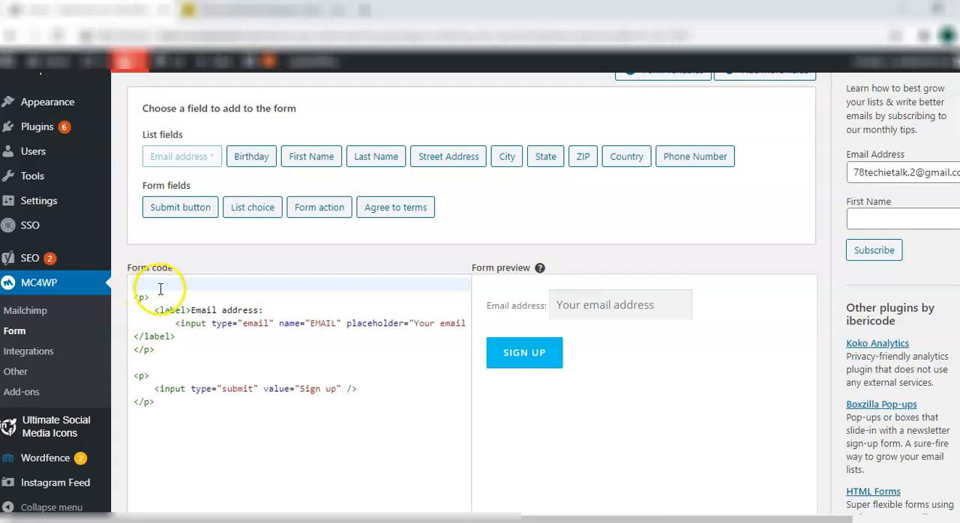
Add a required First Name field with the placeholder Name to the form and end its label with a colon
{"action": "left_click", "coordinate": [305, 162]}
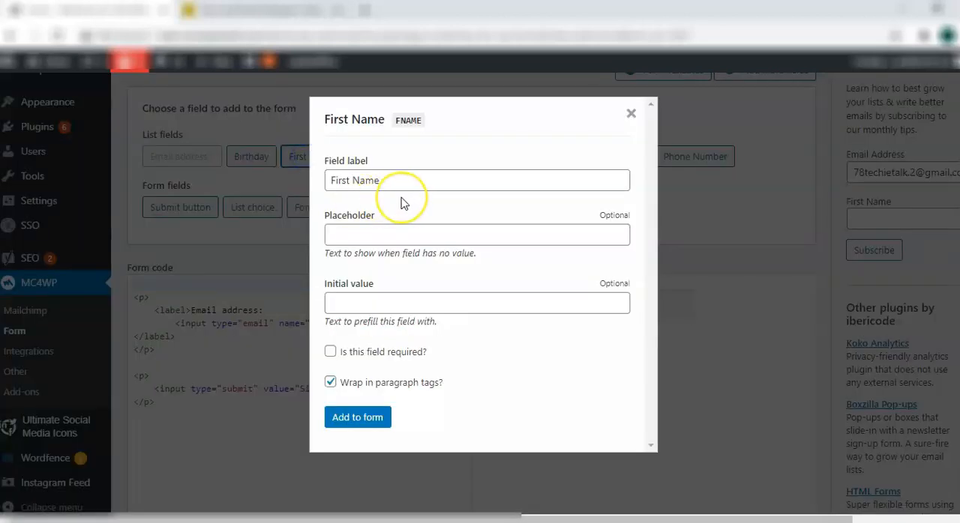
{"action": "left_click", "coordinate": [372, 234]}
{"action": "type", "text": "Name"}
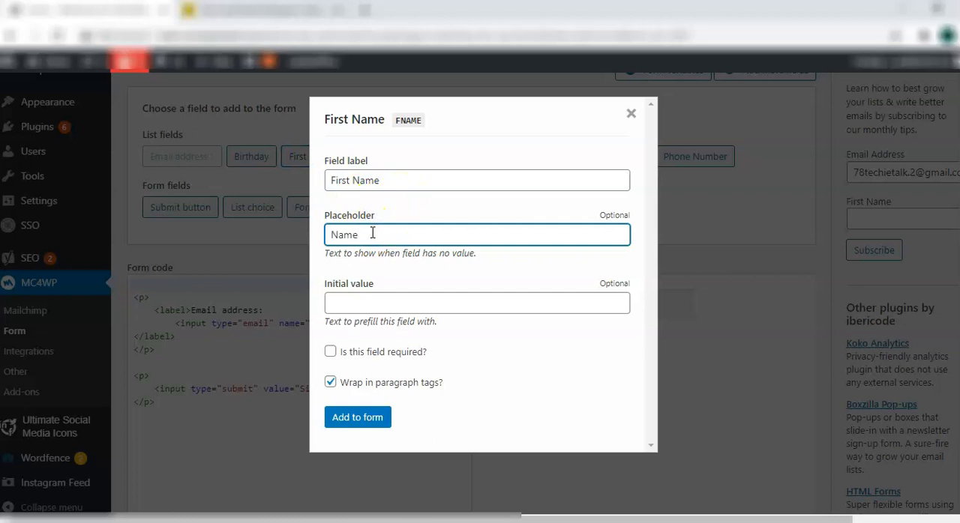
{"action": "left_click", "coordinate": [365, 355]}
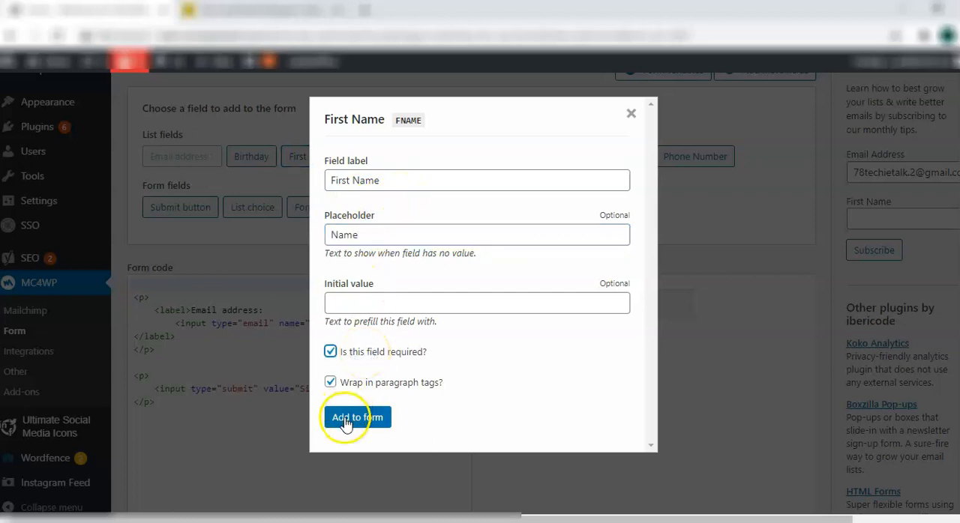
{"action": "left_click", "coordinate": [356, 417]}
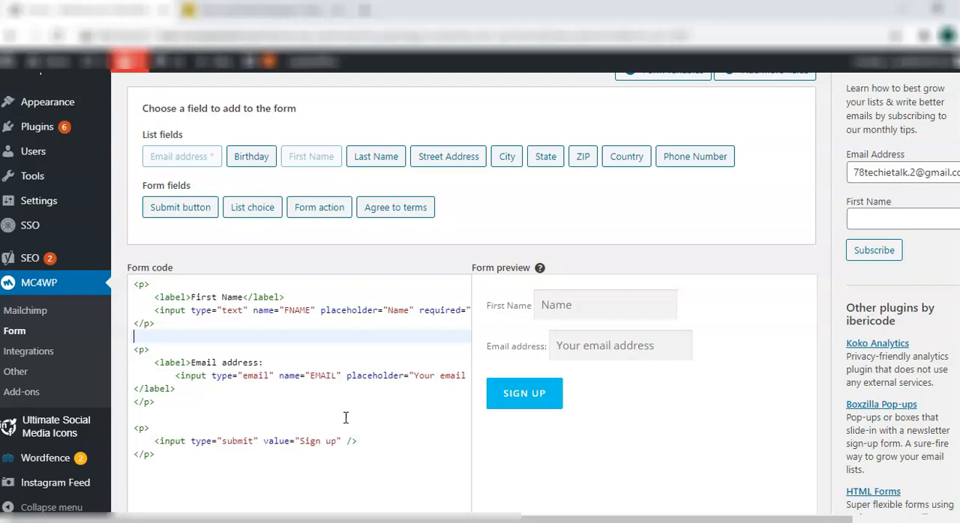
{"action": "left_click", "coordinate": [242, 297]}
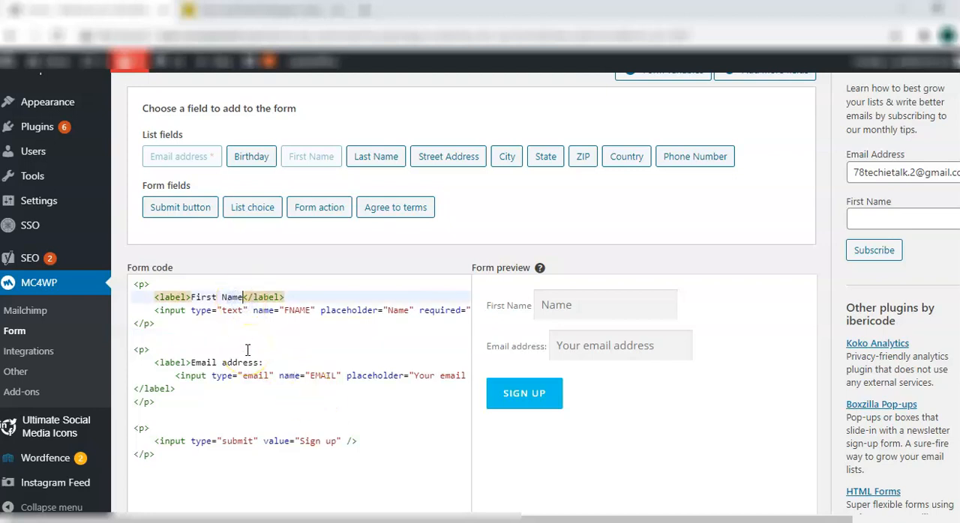
{"action": "type", "text": ":"}
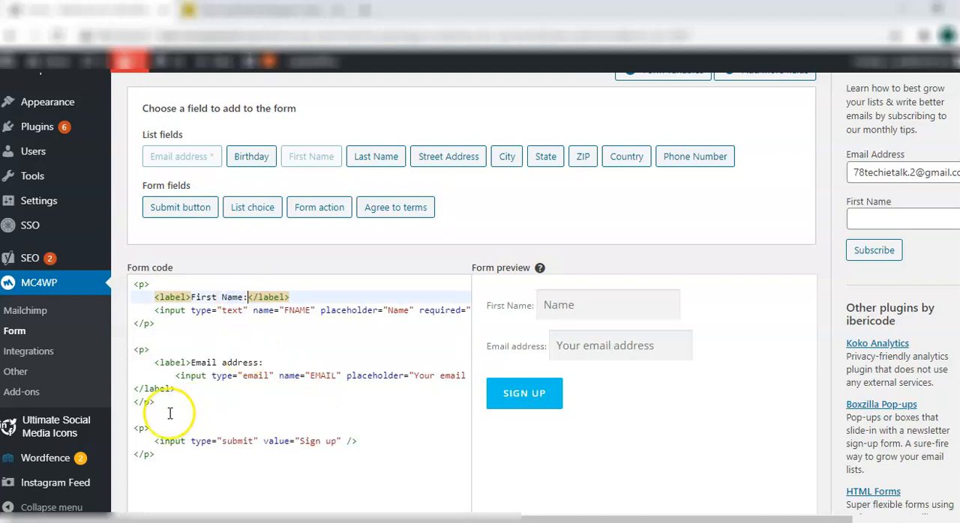
Add a required Agree to terms checkbox linked to the terms and conditions page, between the email and submit paragraphs of the form code
{"action": "left_click", "coordinate": [145, 415]}
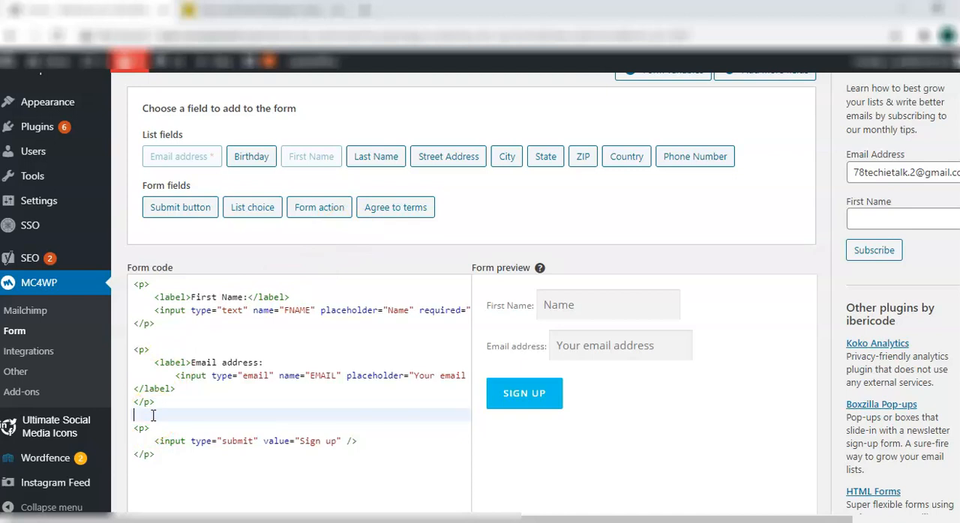
{"action": "left_click", "coordinate": [398, 208]}
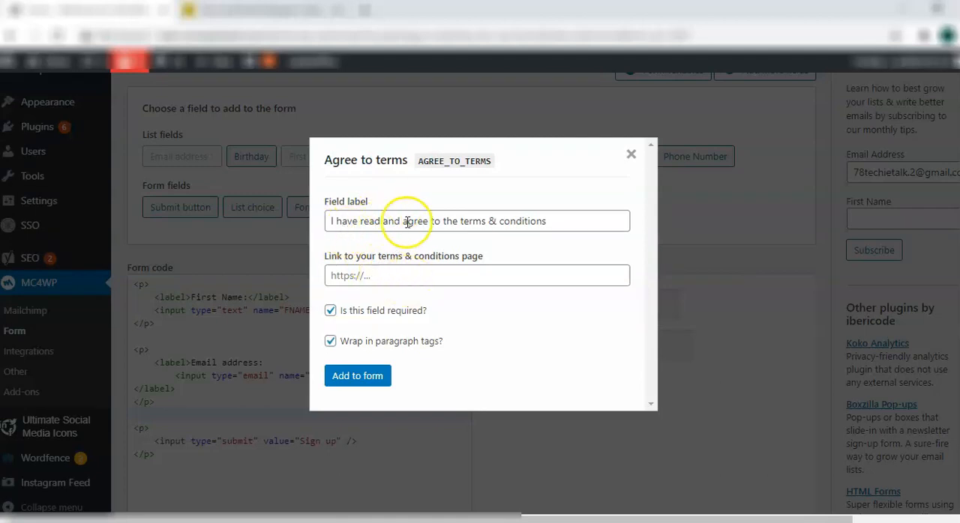
{"action": "left_click", "coordinate": [487, 225]}
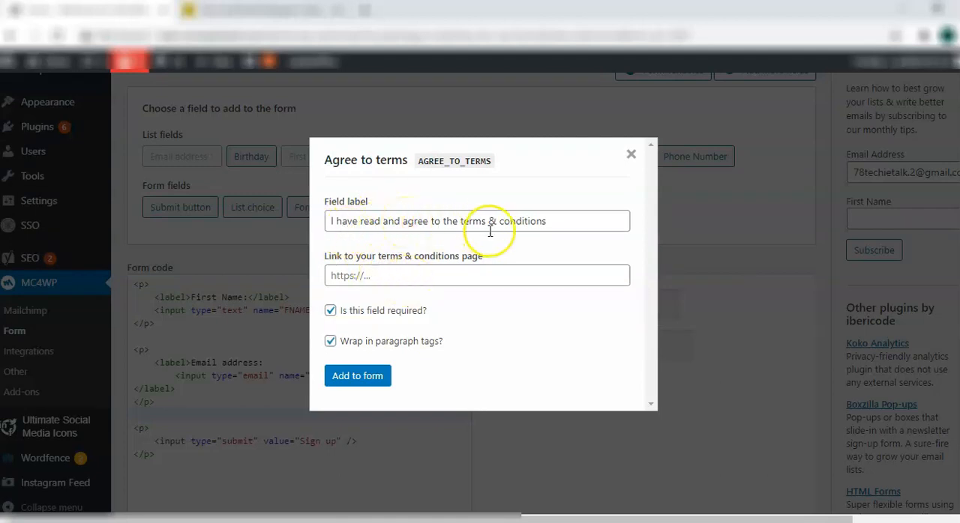
{"action": "left_click", "coordinate": [404, 283]}
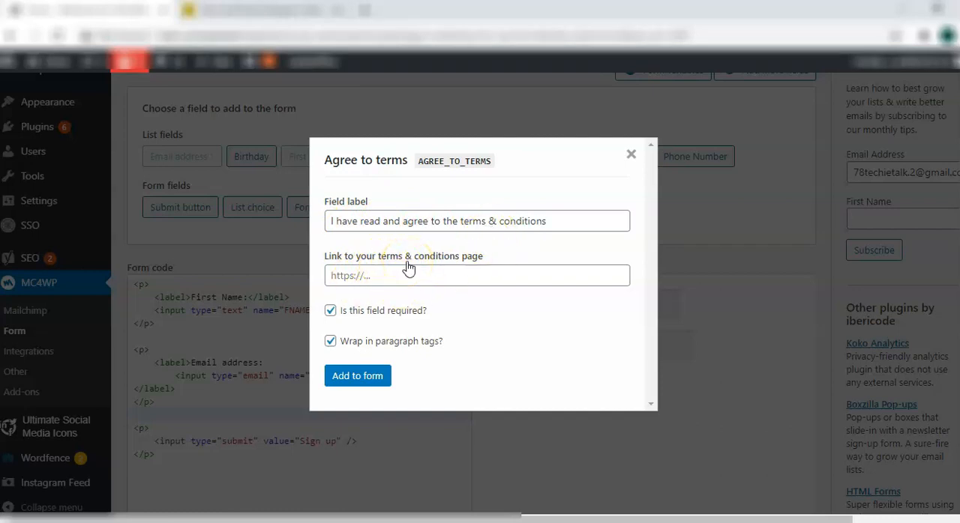
{"action": "left_click", "coordinate": [386, 275]}
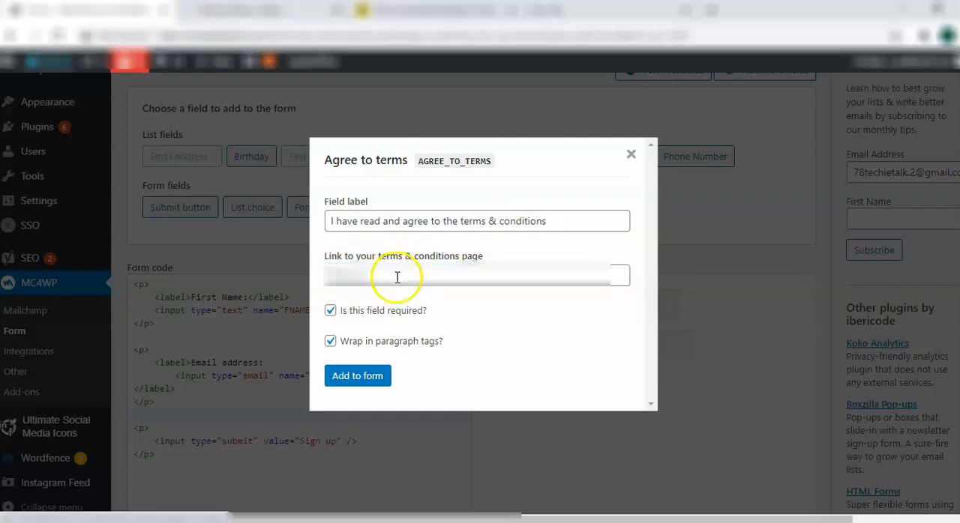
{"action": "left_click", "coordinate": [397, 278]}
{"action": "key", "text": "ctrl+v"}
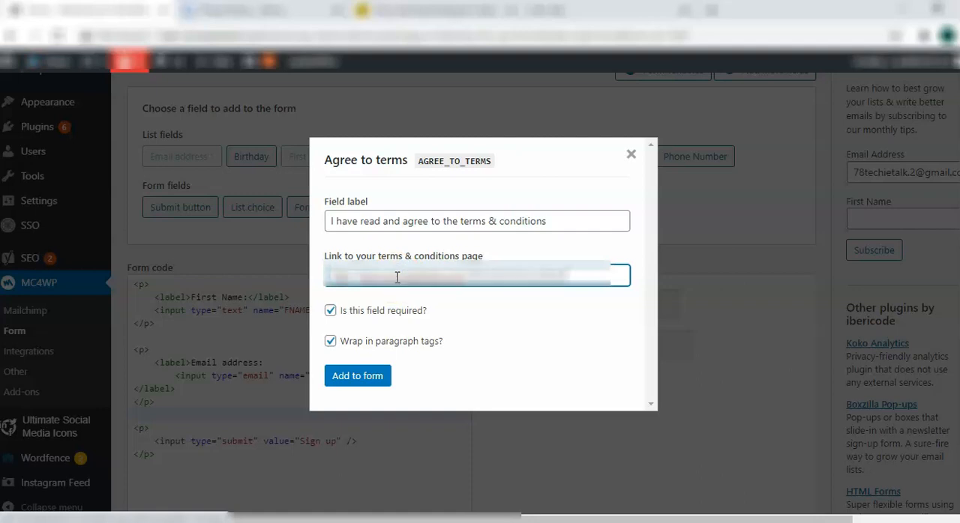
{"action": "left_click", "coordinate": [443, 328]}
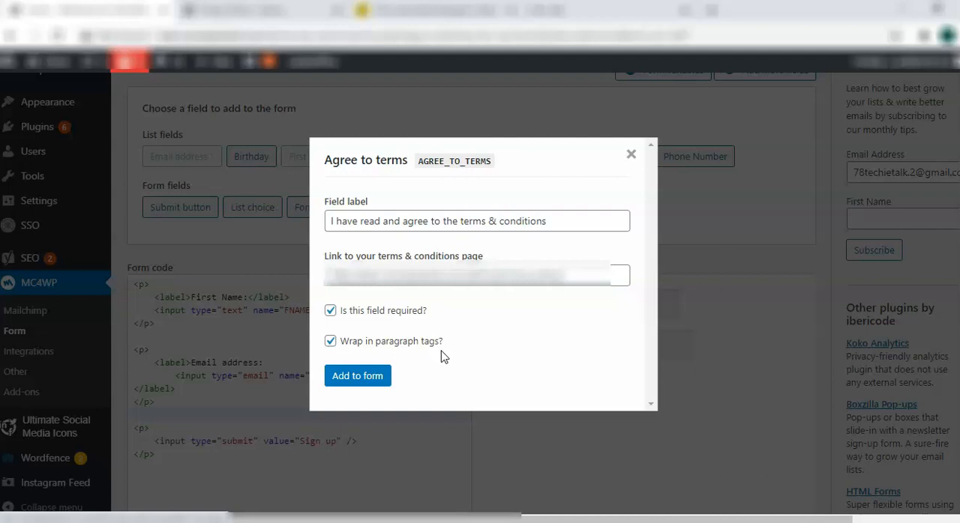
{"action": "left_click", "coordinate": [364, 377]}
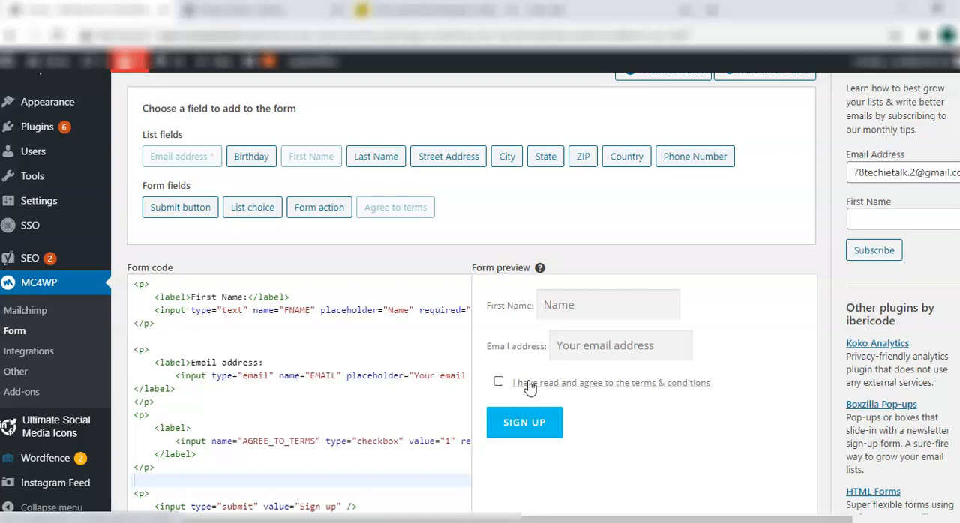
Save the changes to the Subscription form and return to its shortcode
{"action": "left_click", "coordinate": [417, 480]}
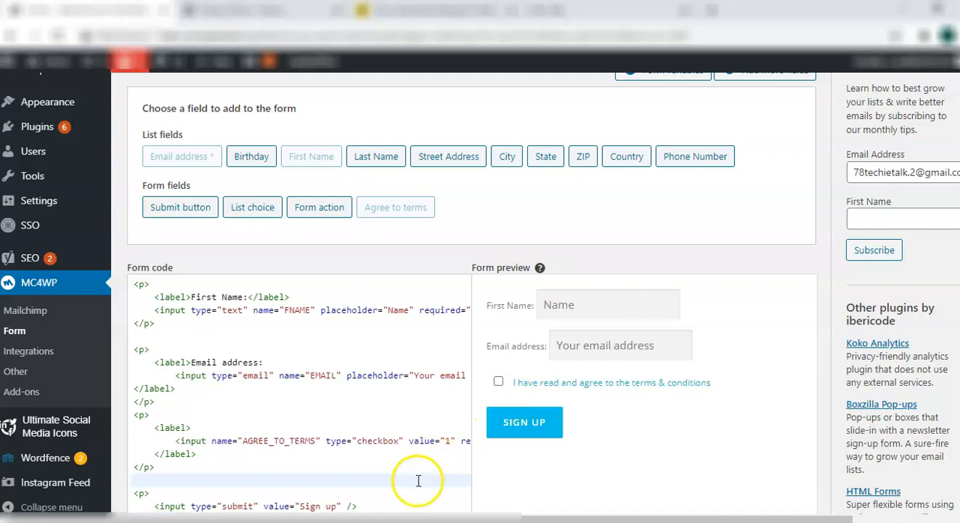
{"action": "key", "text": "Down"}
{"action": "key", "text": "Down"}
{"action": "key", "text": "Down"}
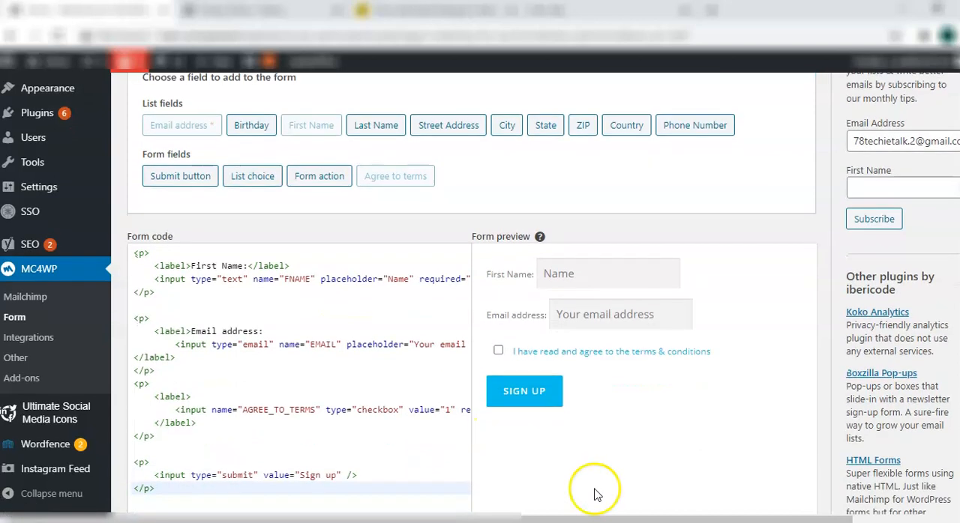
{"action": "scroll", "coordinate": [593, 495], "scroll_direction": "down", "scroll_amount": 3}
{"action": "left_click", "coordinate": [168, 473]}
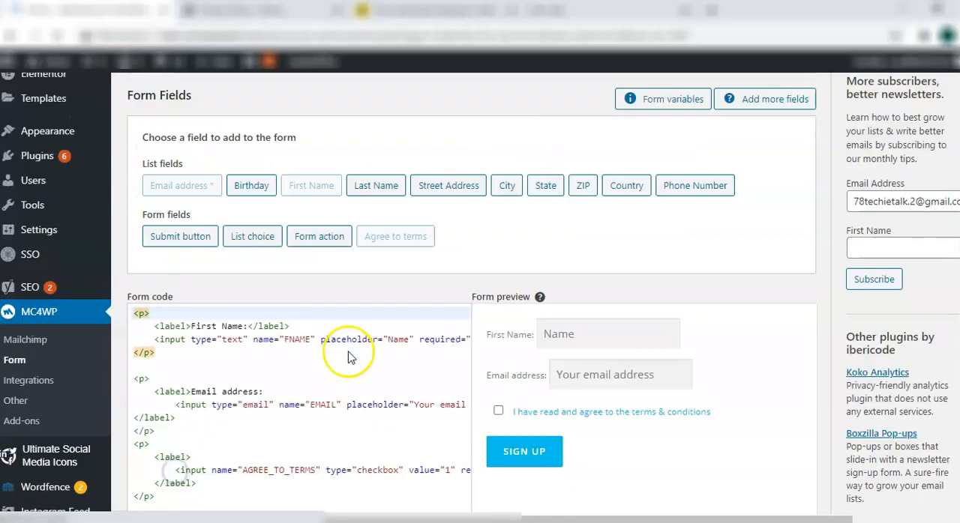
{"action": "scroll", "coordinate": [349, 357], "scroll_direction": "up", "scroll_amount": 5}
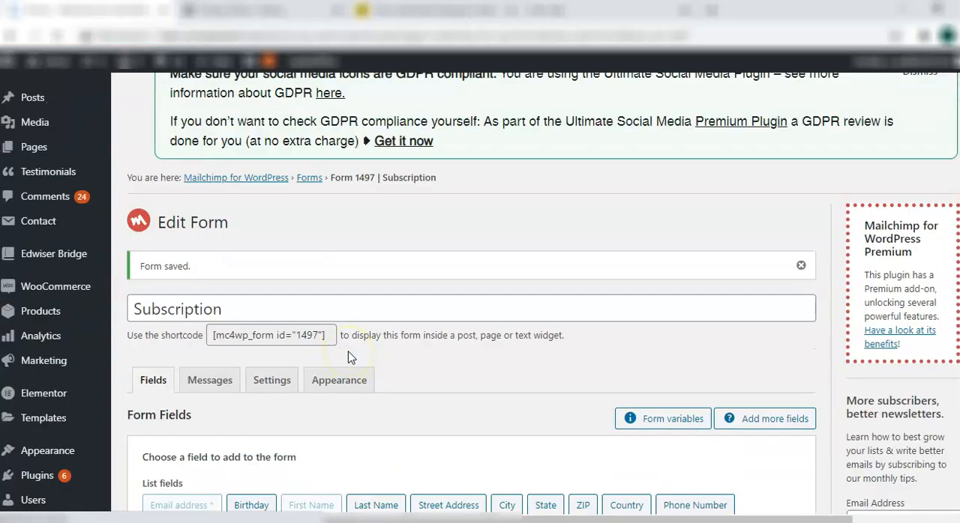
{"action": "left_click", "coordinate": [327, 336]}
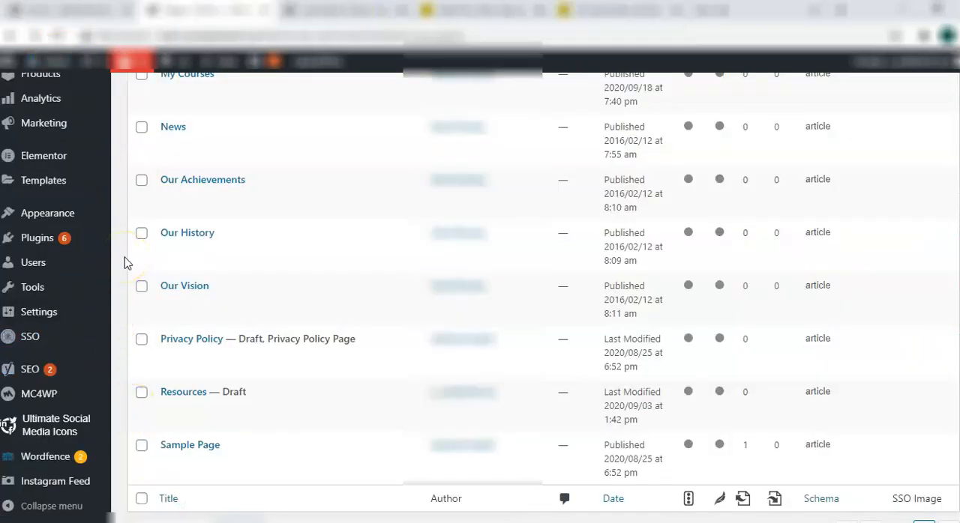
Add the Mailchimp Sign-Up Form widget to the Footer 1 area and view the footer on the live site
{"action": "mouse_move", "coordinate": [89, 222]}
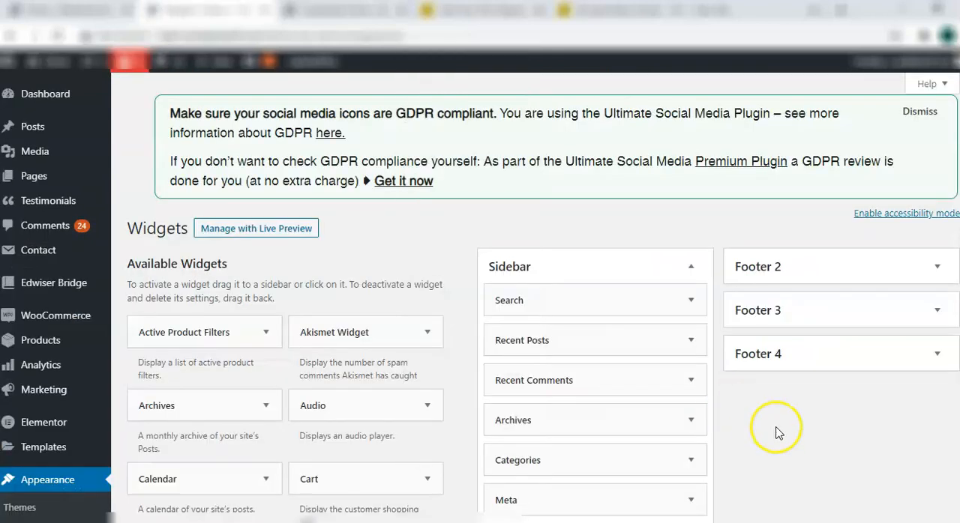
{"action": "scroll", "coordinate": [777, 430], "scroll_direction": "down", "scroll_amount": 3}
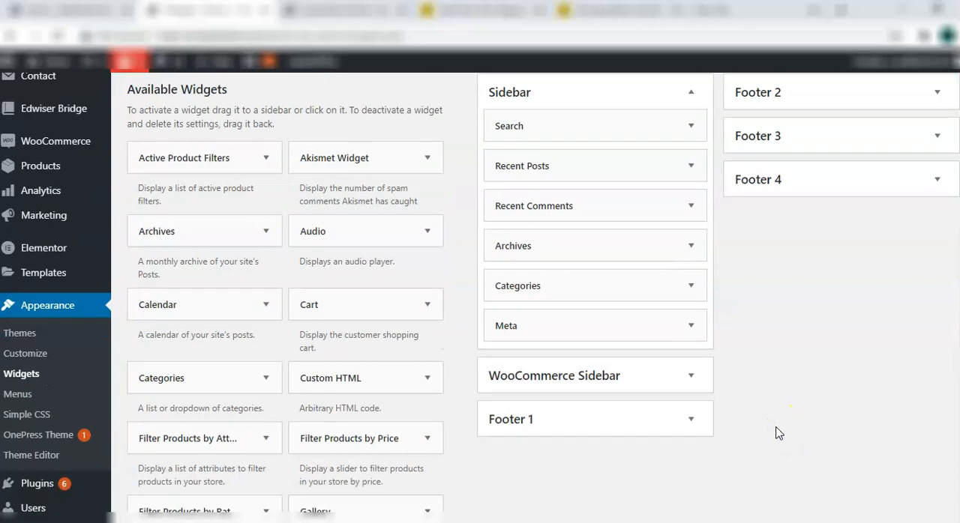
{"action": "scroll", "coordinate": [777, 430], "scroll_direction": "down", "scroll_amount": 5}
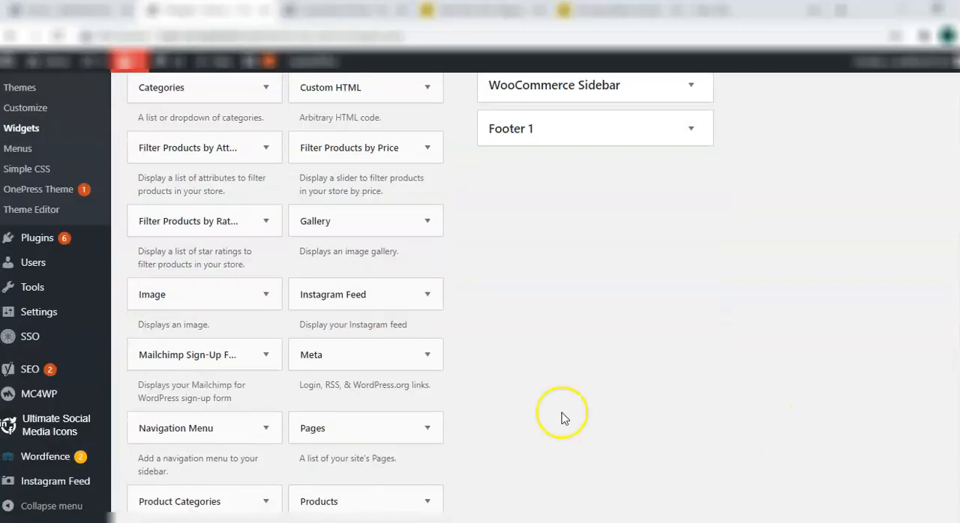
{"action": "left_click", "coordinate": [245, 356]}
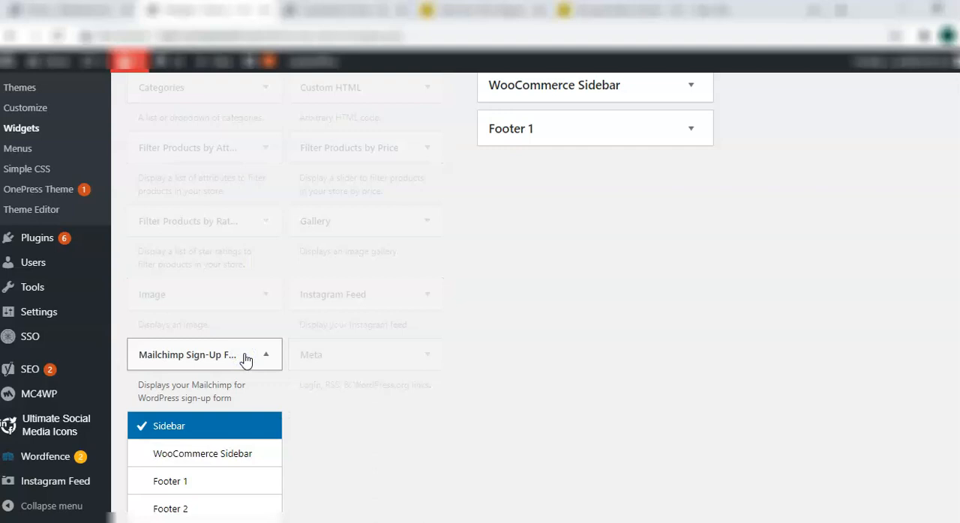
{"action": "left_click", "coordinate": [201, 482]}
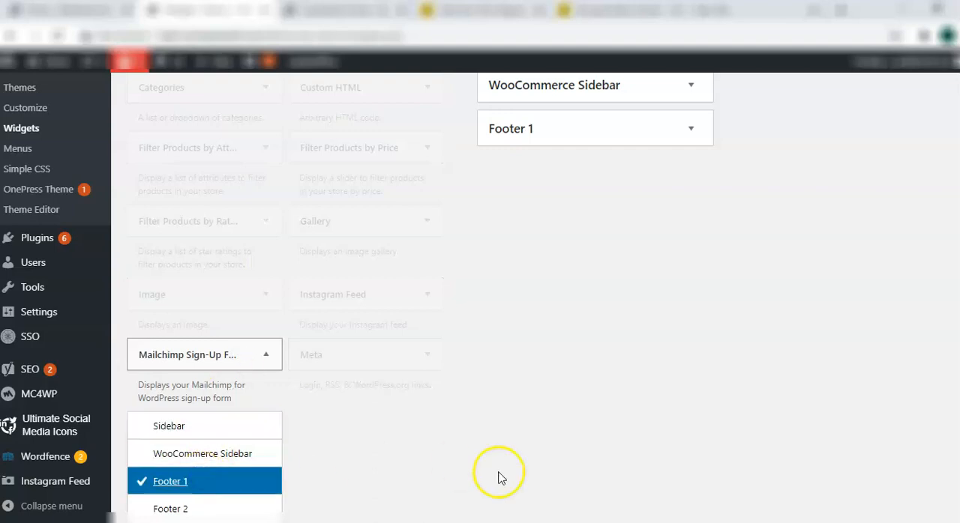
{"action": "scroll", "coordinate": [501, 477], "scroll_direction": "down", "scroll_amount": 3}
{"action": "left_click", "coordinate": [217, 424]}
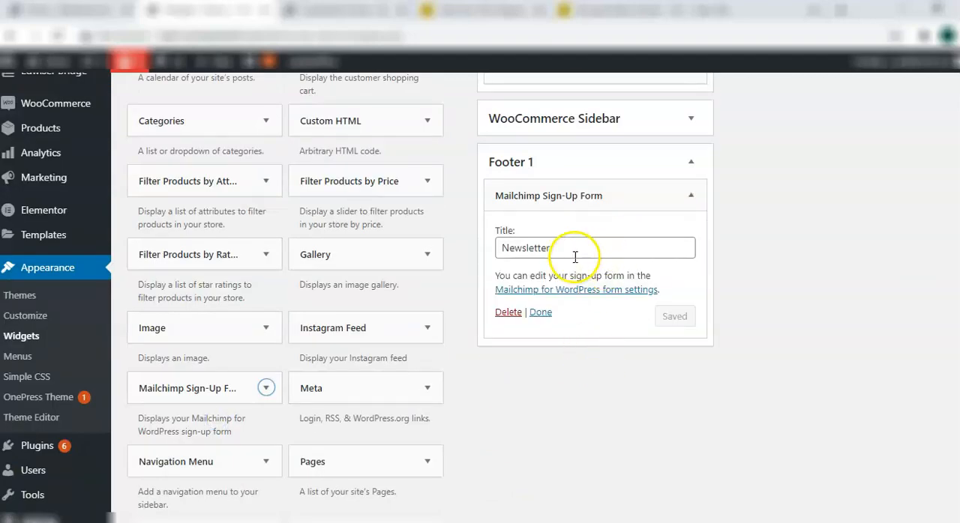
{"action": "left_click", "coordinate": [540, 312]}
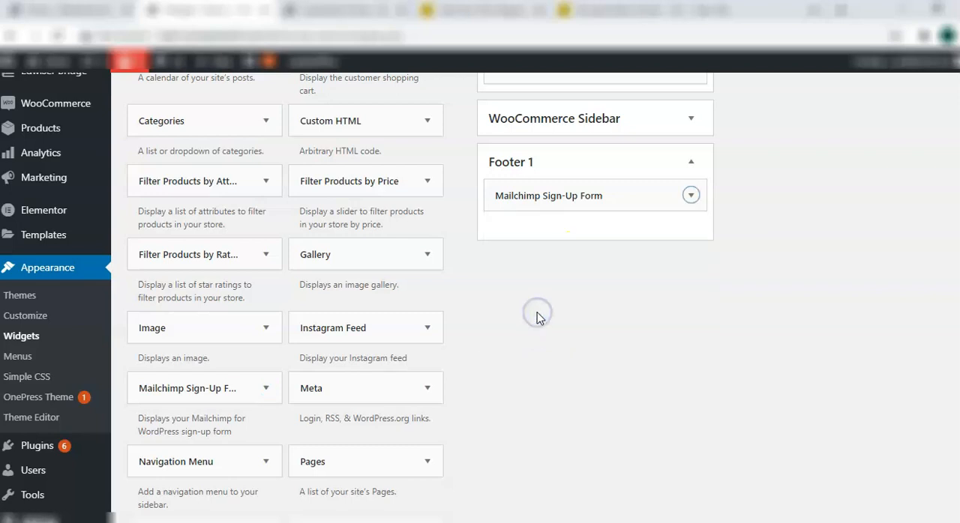
{"action": "left_click", "coordinate": [530, 342]}
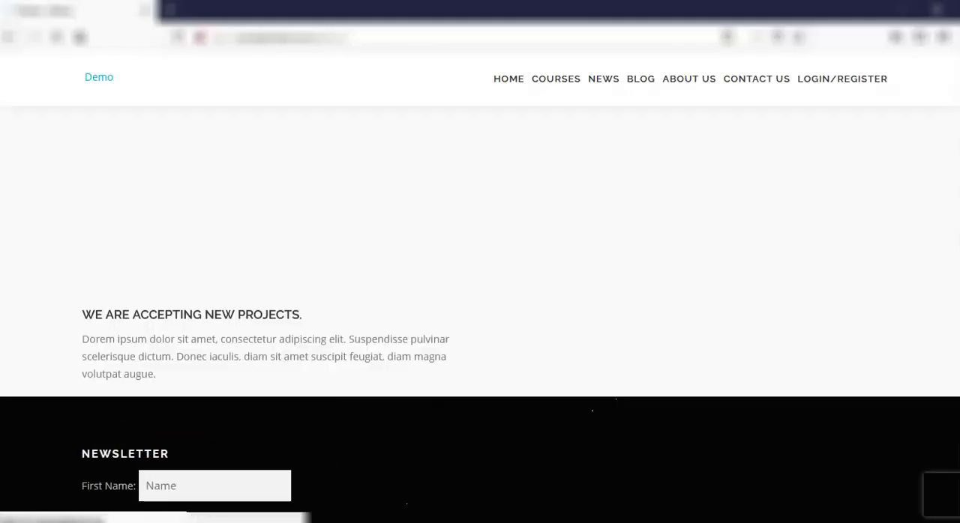
{"action": "left_click", "coordinate": [370, 305]}
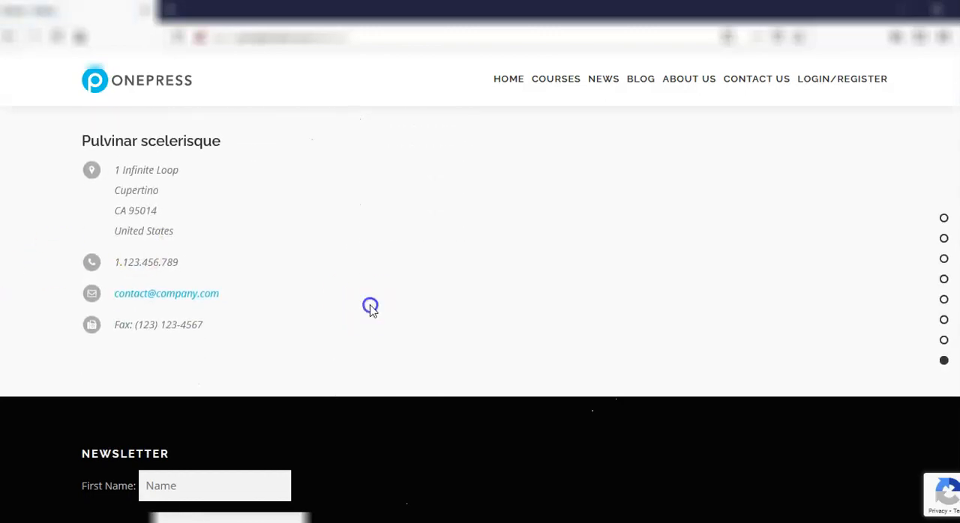
{"action": "scroll", "coordinate": [371, 307], "scroll_direction": "down", "scroll_amount": 3}
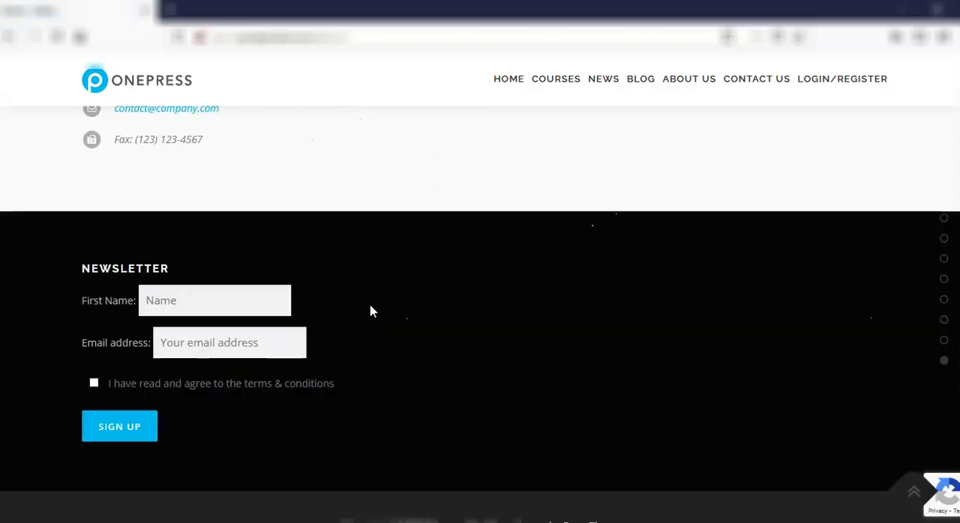
{"action": "scroll", "coordinate": [370, 311], "scroll_direction": "up", "scroll_amount": 1}
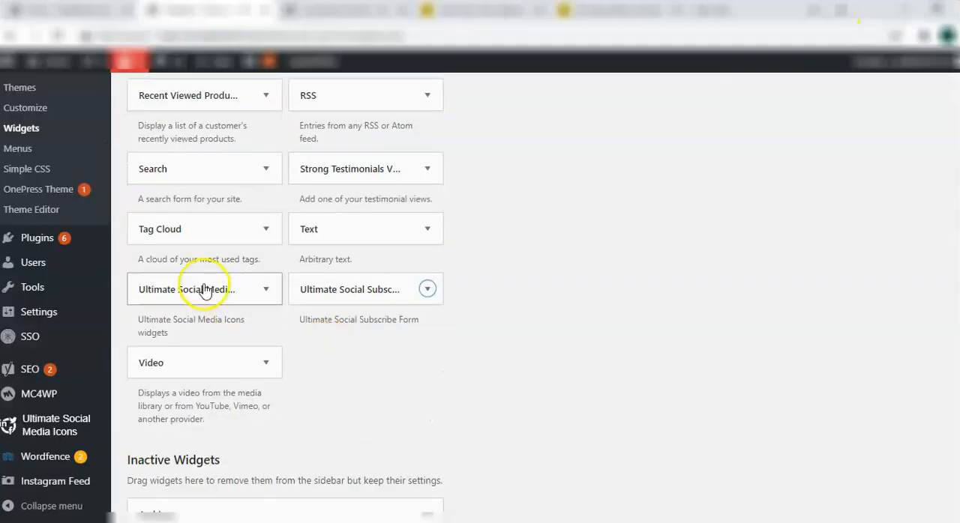
Add the Ultimate Social Media Icons widget to the Footer 2 area and check the site's footer again
{"action": "left_click", "coordinate": [204, 290]}
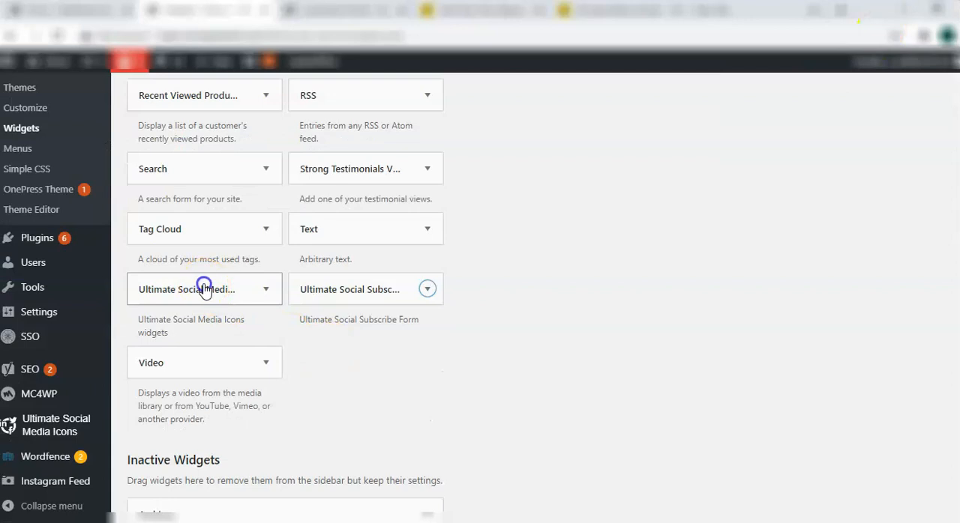
{"action": "left_click", "coordinate": [173, 447]}
{"action": "left_click", "coordinate": [365, 428]}
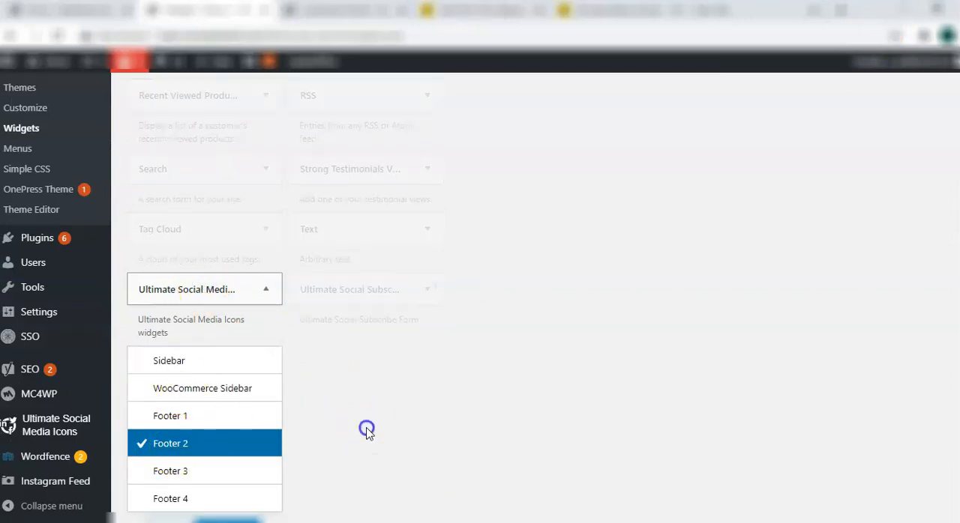
{"action": "scroll", "coordinate": [366, 428], "scroll_direction": "down", "scroll_amount": 1}
{"action": "left_click", "coordinate": [234, 474]}
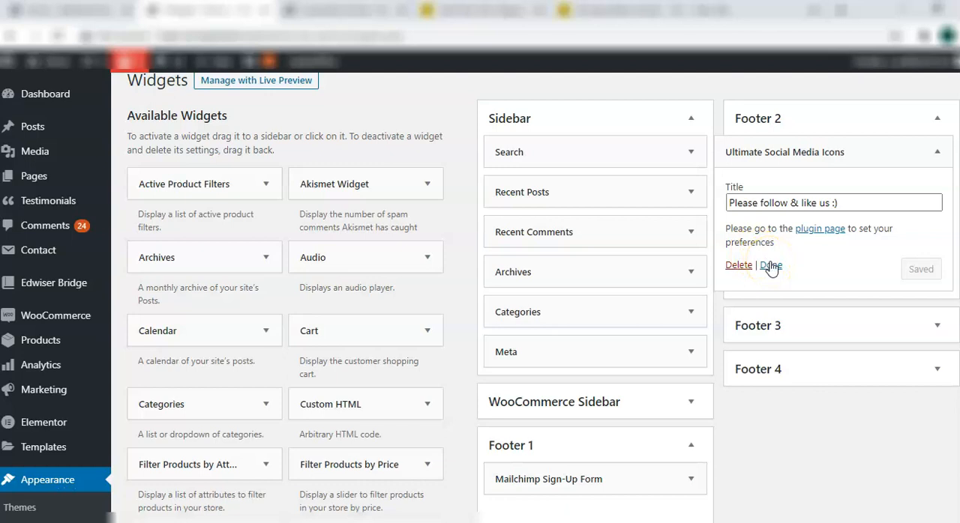
{"action": "left_click", "coordinate": [771, 267]}
{"action": "left_click", "coordinate": [767, 403]}
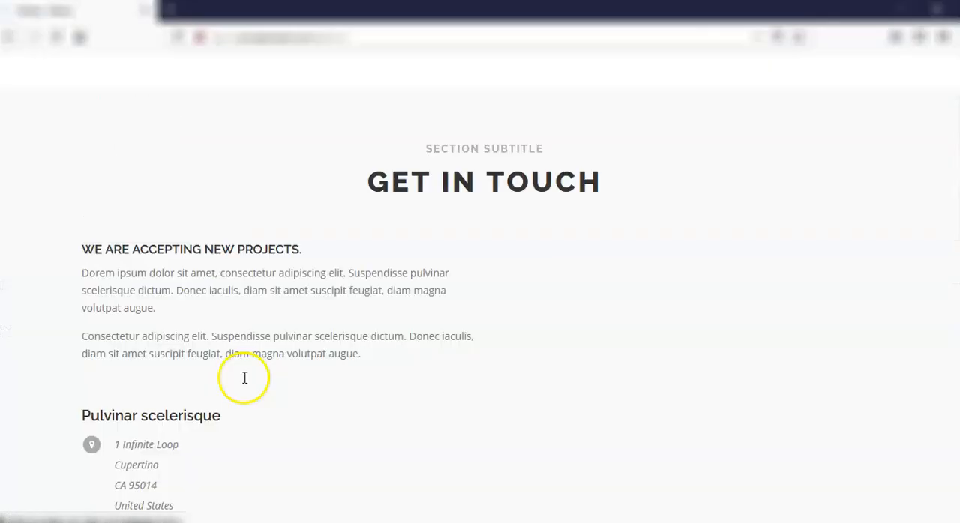
{"action": "scroll", "coordinate": [244, 381], "scroll_direction": "down", "scroll_amount": 4}
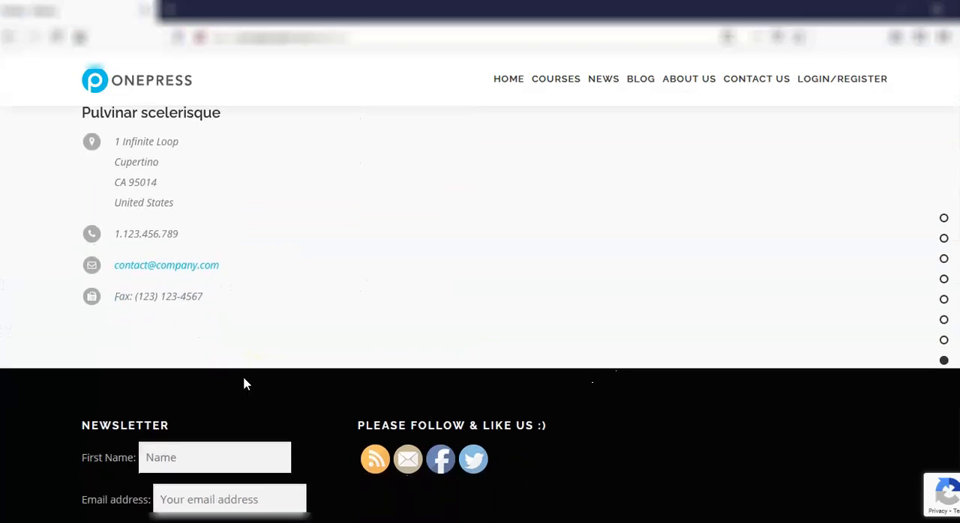
Sign up through the footer's Newsletter form with the first name and email address, agreeing to the terms and conditions
{"action": "left_click", "coordinate": [504, 414]}
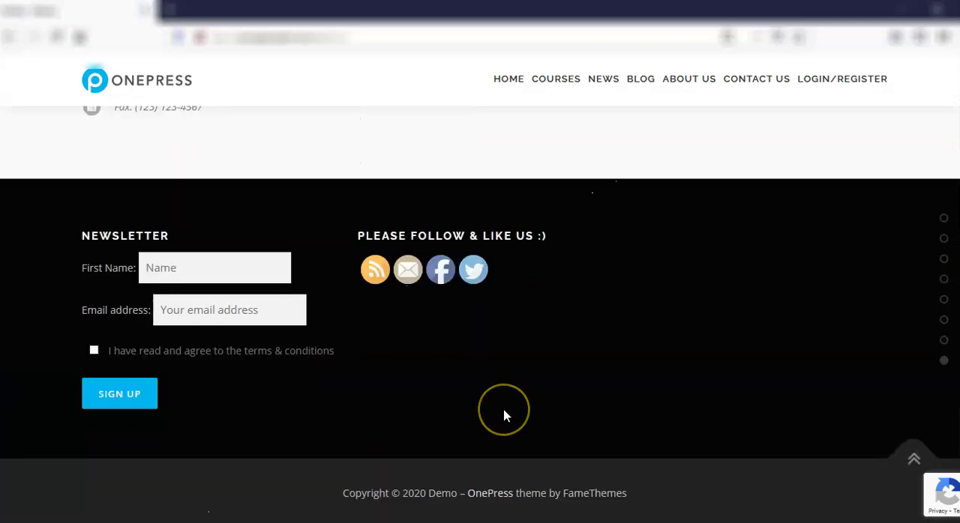
{"action": "left_click", "coordinate": [465, 375]}
{"action": "left_click", "coordinate": [318, 410]}
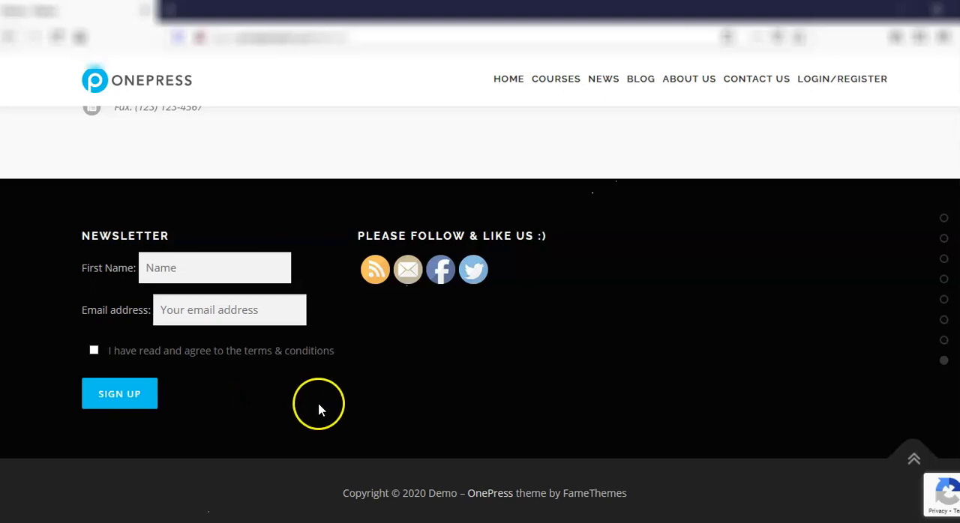
{"action": "left_click", "coordinate": [189, 274]}
{"action": "type", "text": "H"}
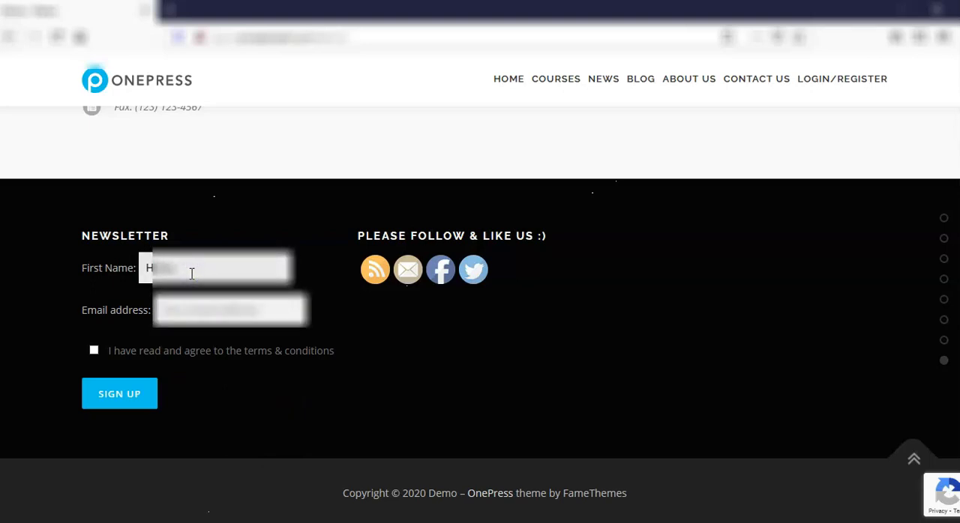
{"action": "left_click", "coordinate": [94, 350]}
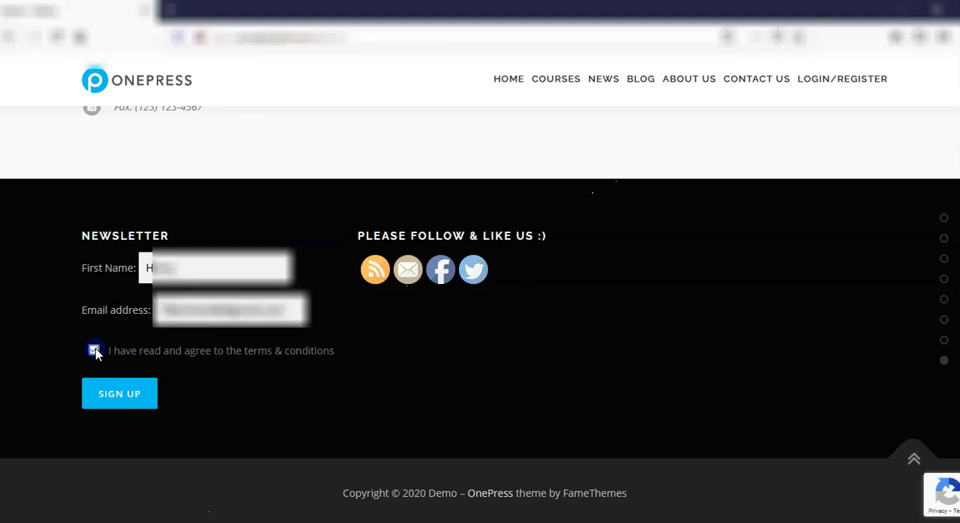
{"action": "left_click", "coordinate": [126, 395]}
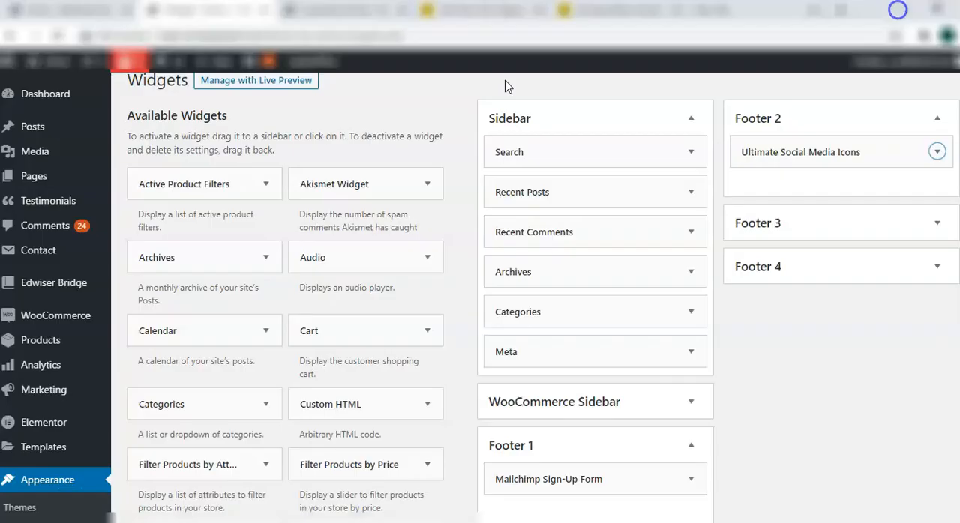
Return to the Subscription form in WordPress and review its sign-up messages and the double opt-in setting
{"action": "left_click", "coordinate": [262, 454]}
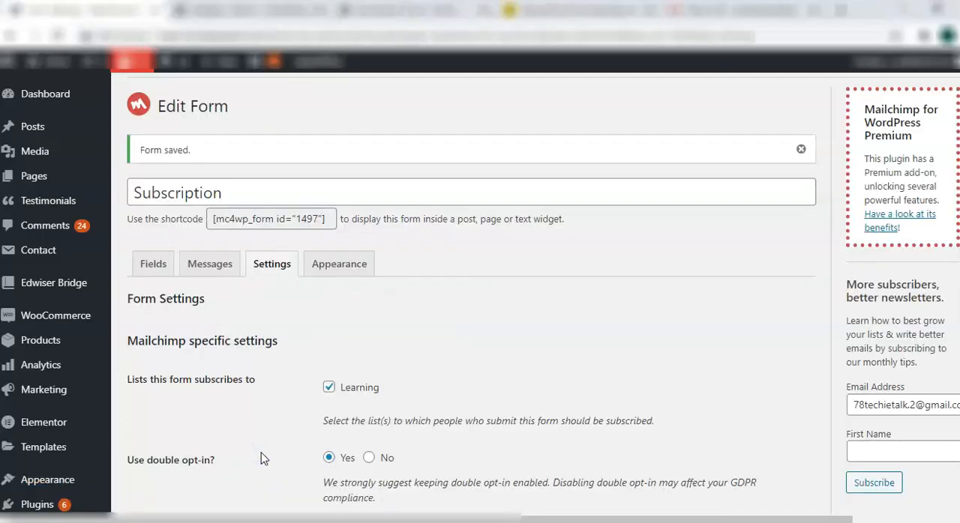
{"action": "left_click", "coordinate": [263, 381]}
{"action": "scroll", "coordinate": [261, 381], "scroll_direction": "down", "scroll_amount": 3}
{"action": "left_click", "coordinate": [187, 169]}
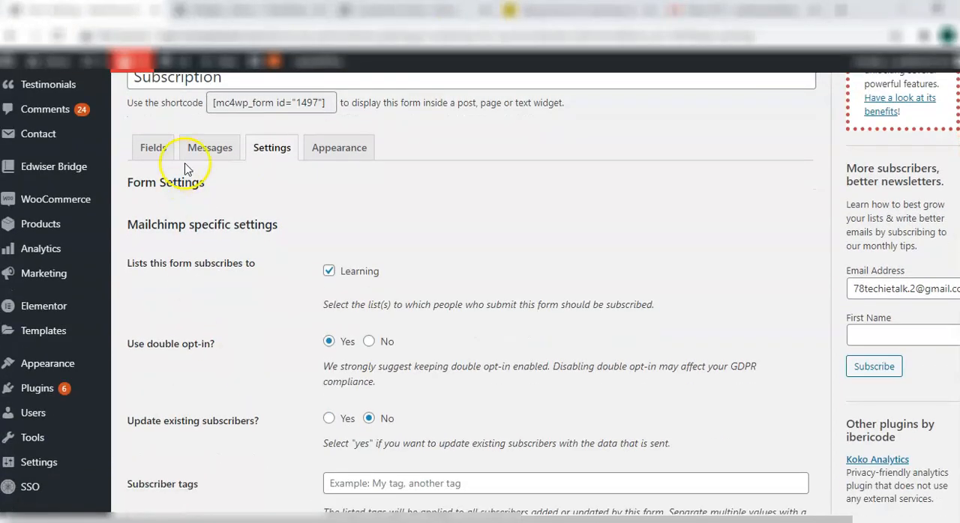
{"action": "left_click", "coordinate": [211, 149]}
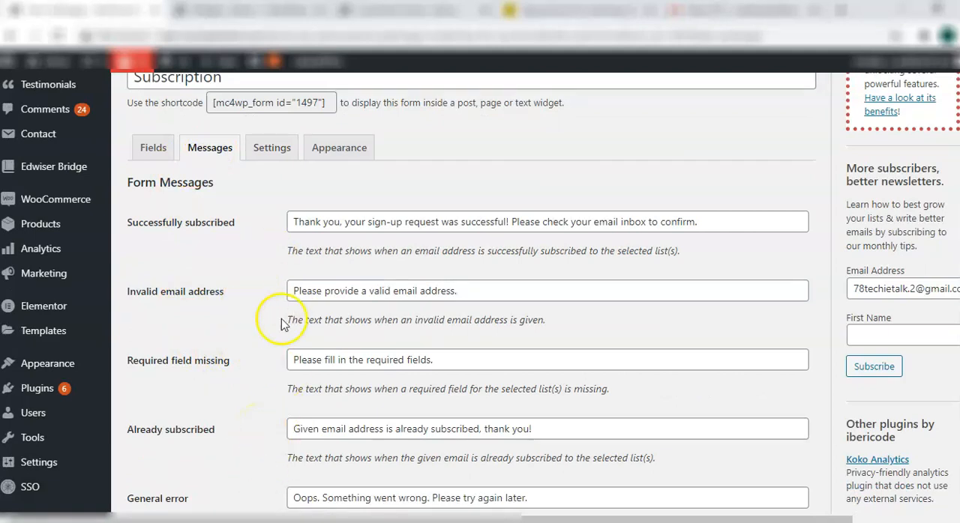
{"action": "left_click", "coordinate": [258, 147]}
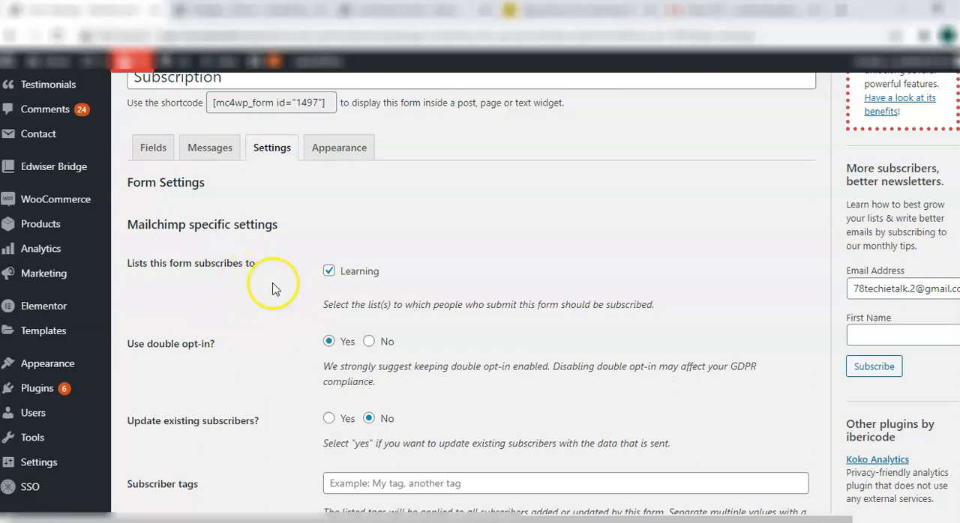
{"action": "scroll", "coordinate": [270, 408], "scroll_direction": "up", "scroll_amount": 1}
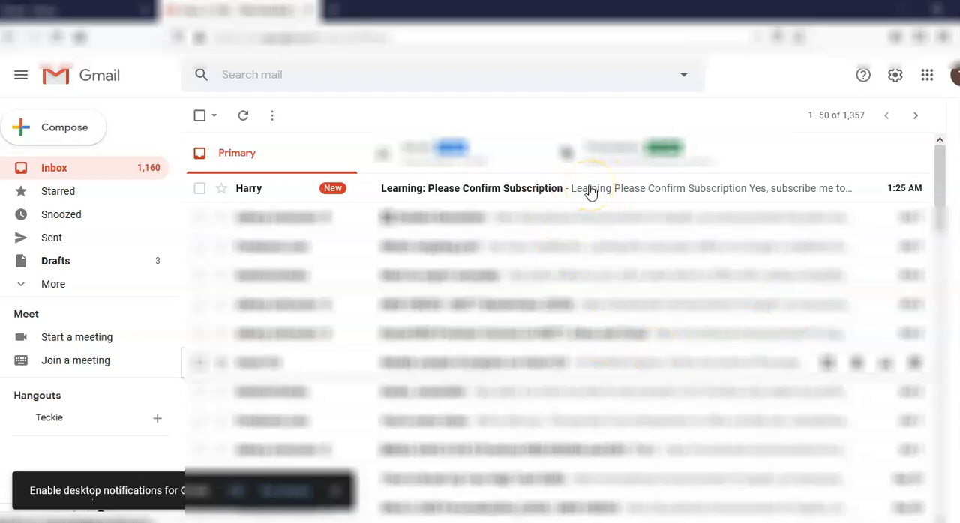
Confirm the Learning list subscription from the Gmail confirmation email, passing the human verification
{"action": "left_click", "coordinate": [590, 187]}
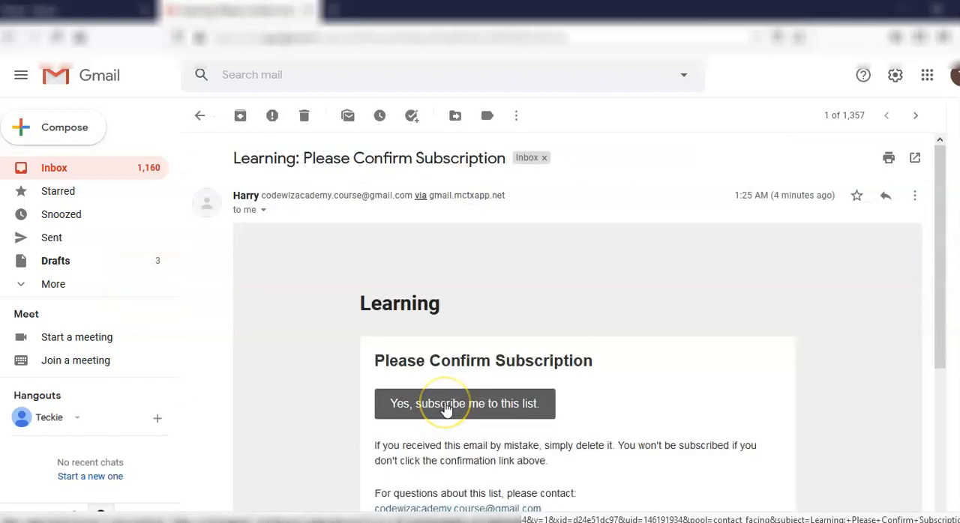
{"action": "left_click", "coordinate": [446, 406]}
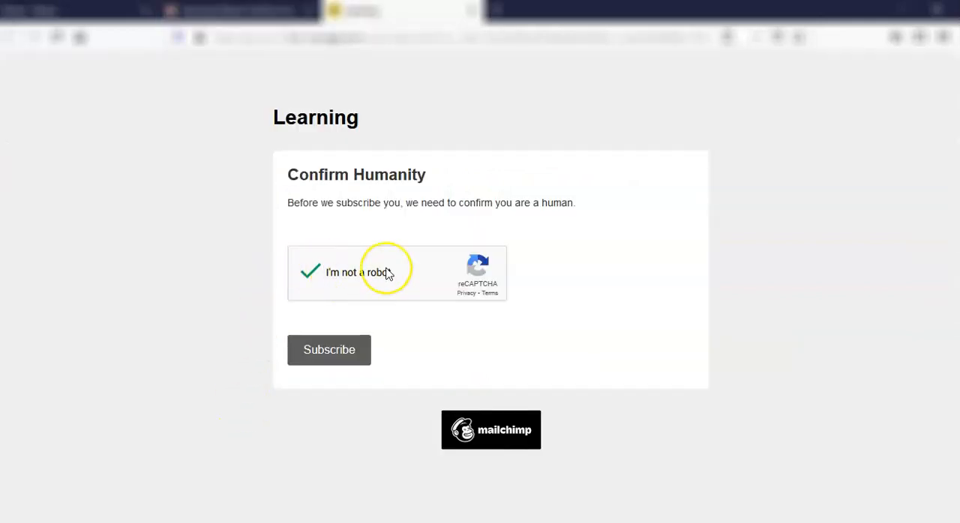
{"action": "left_click", "coordinate": [346, 345]}
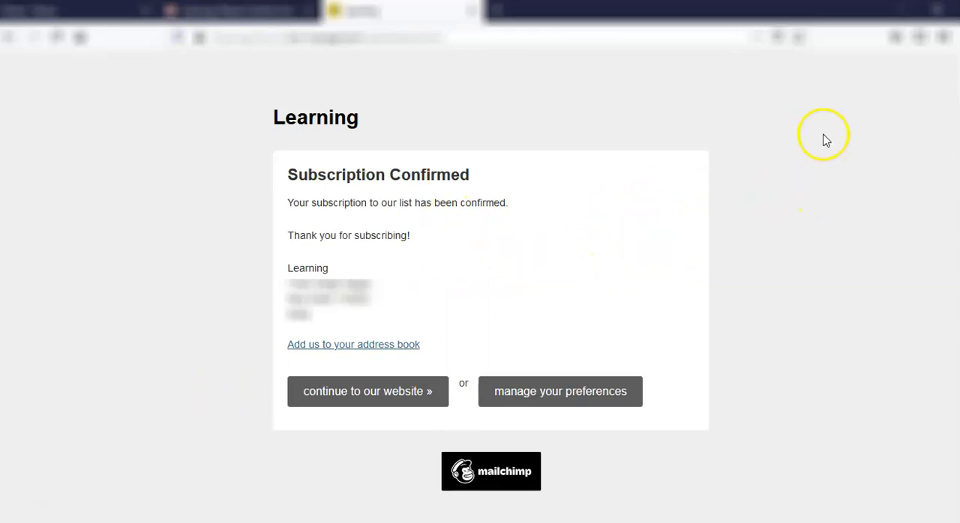
{"action": "left_click", "coordinate": [893, 7]}
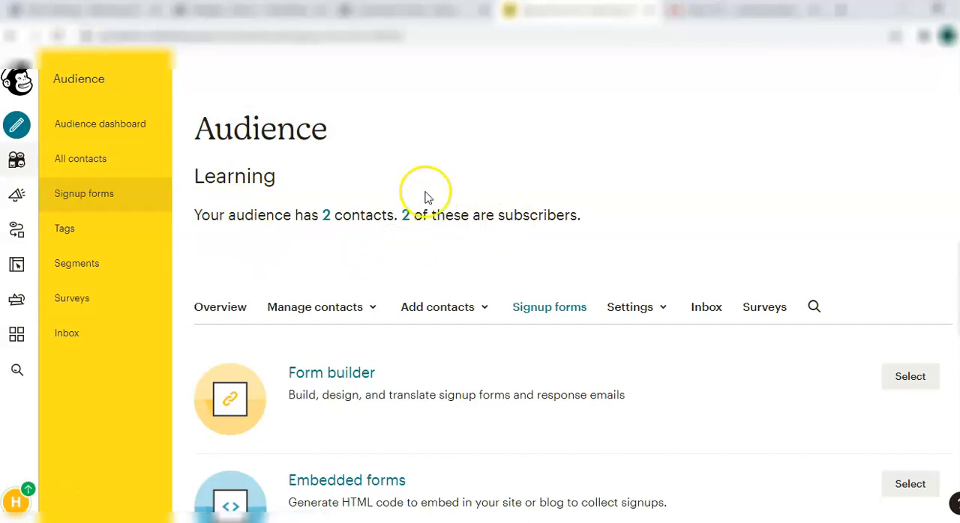
Show all contacts of the Learning audience in Mailchimp and check the new subscriber's entry
{"action": "left_click", "coordinate": [104, 165]}
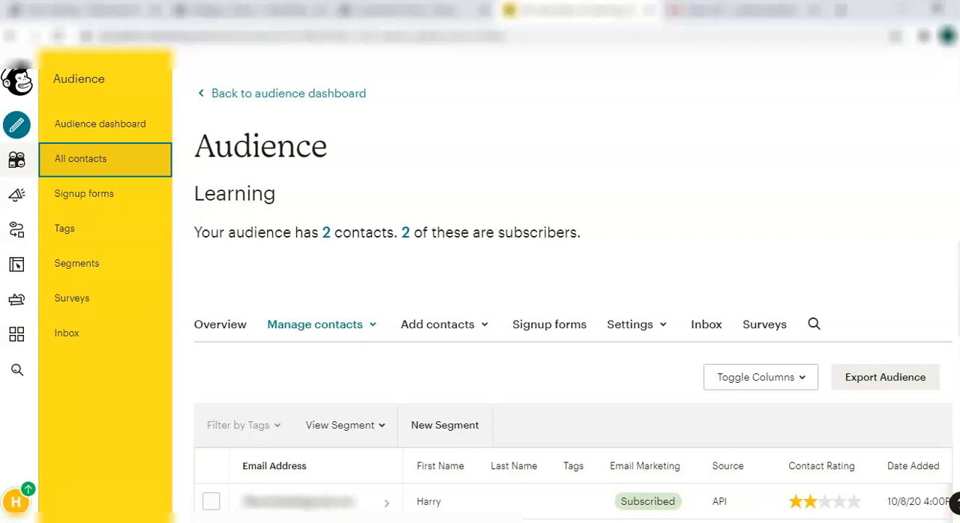
{"action": "scroll", "coordinate": [707, 451], "scroll_direction": "down", "scroll_amount": 2}
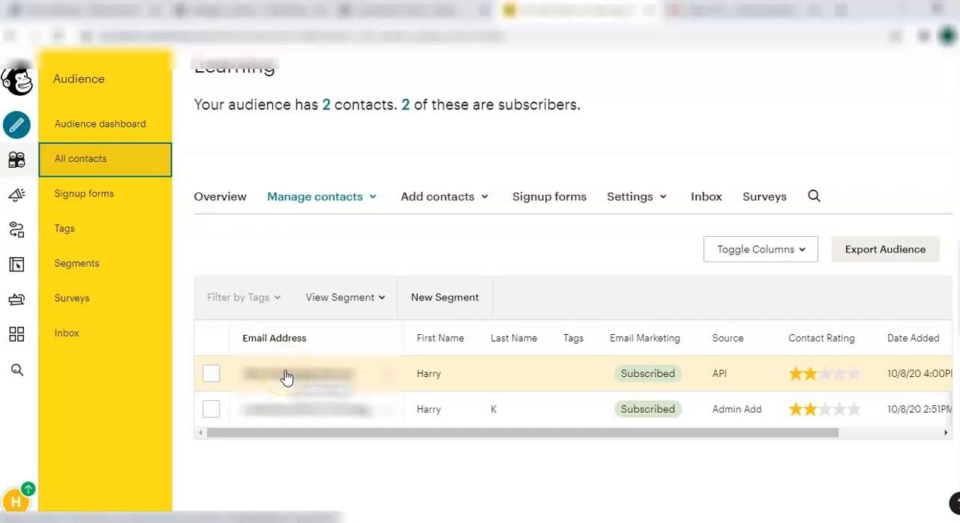
{"action": "left_click", "coordinate": [306, 342]}
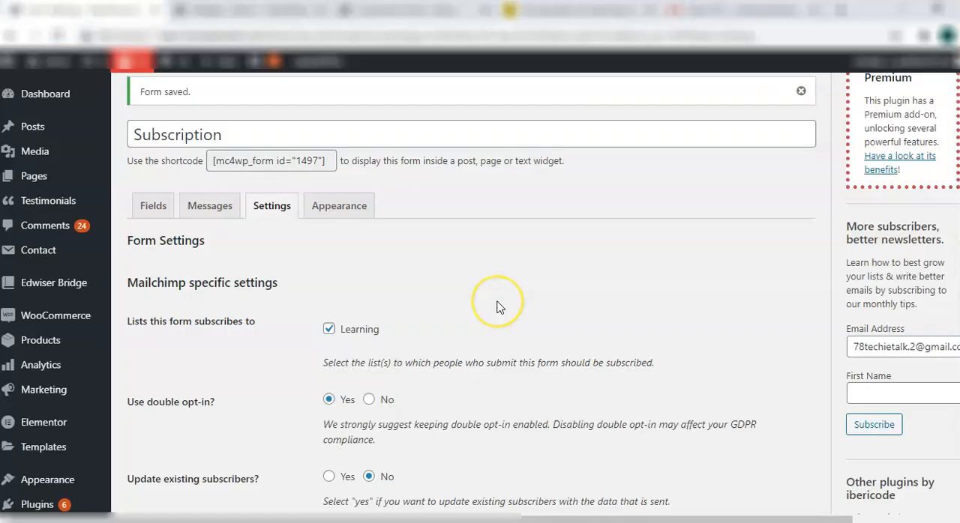
Review the Subscription form's Mailchimp and form behaviour settings in WordPress, check the live sign-up message, and save the form
{"action": "scroll", "coordinate": [497, 306], "scroll_direction": "down", "scroll_amount": 2}
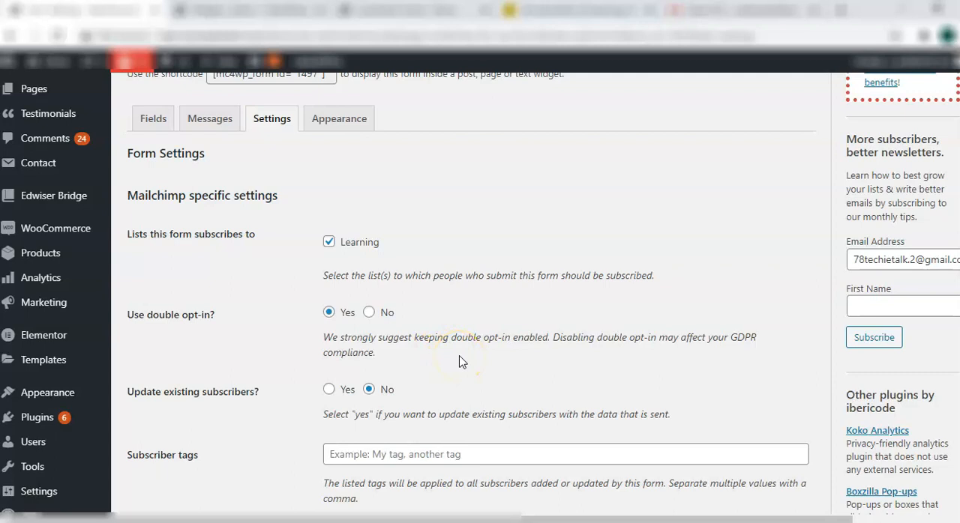
{"action": "scroll", "coordinate": [461, 362], "scroll_direction": "down", "scroll_amount": 4}
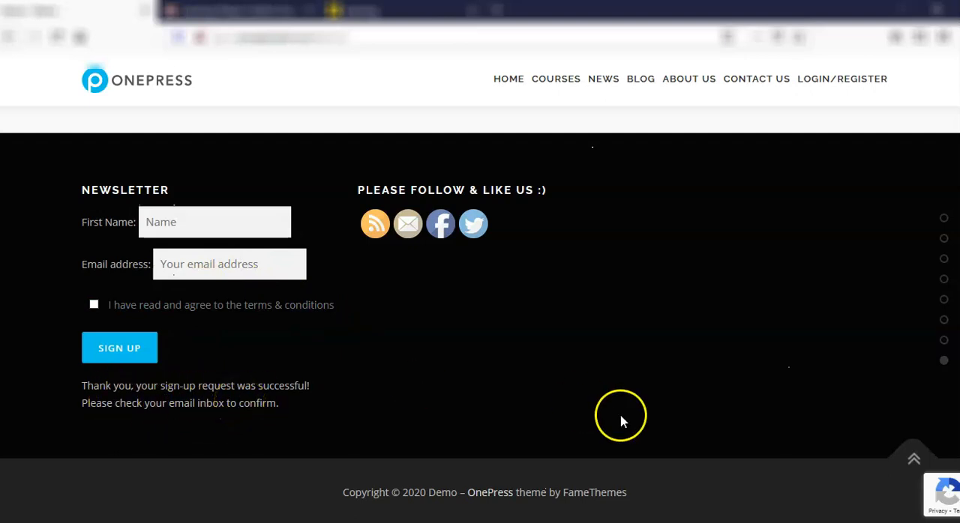
{"action": "left_click", "coordinate": [895, 9]}
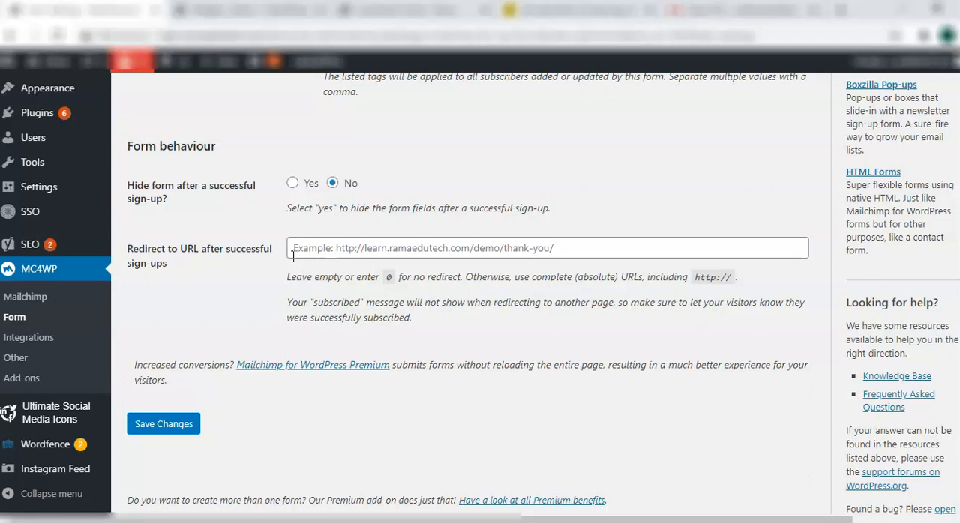
{"action": "left_click", "coordinate": [184, 425]}
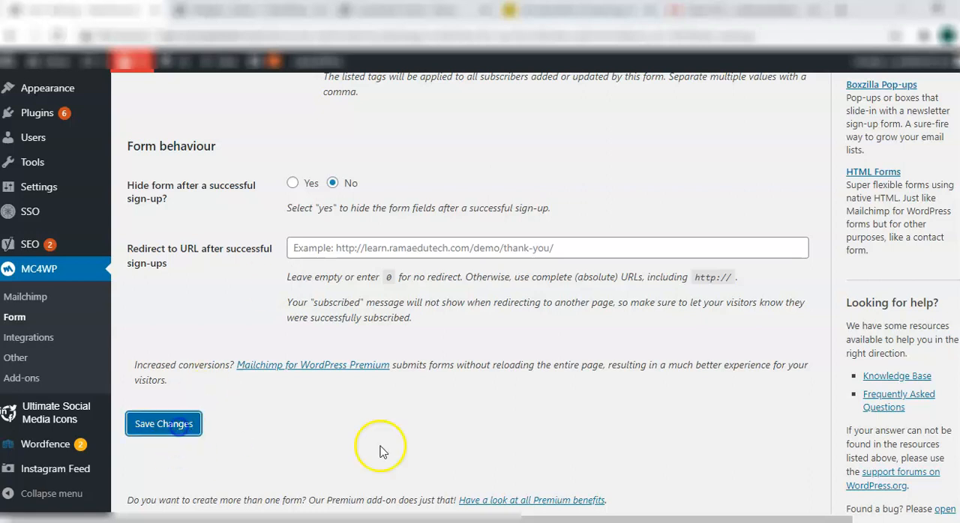
Try the Green Theme form style on the Subscription form, save it, and test the sign-up form in the site's footer
{"action": "left_click", "coordinate": [348, 408]}
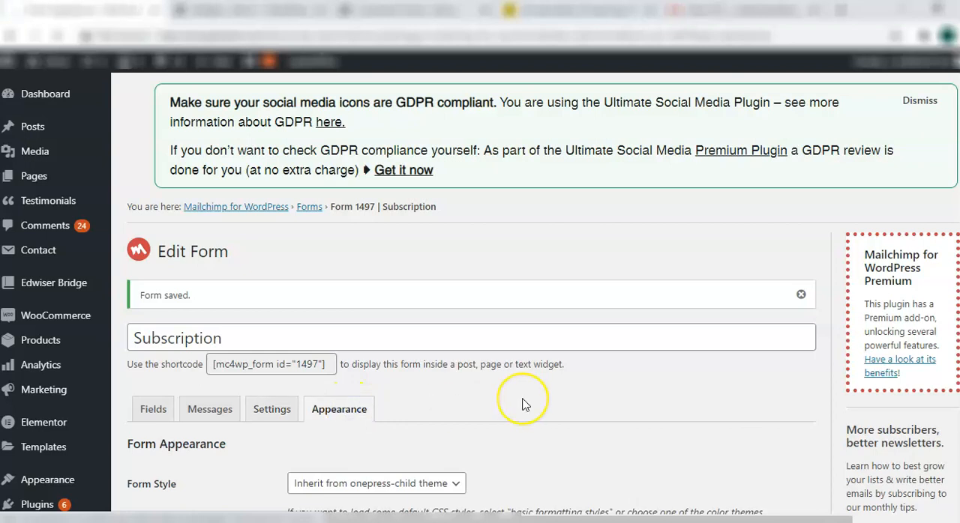
{"action": "scroll", "coordinate": [523, 402], "scroll_direction": "down", "scroll_amount": 4}
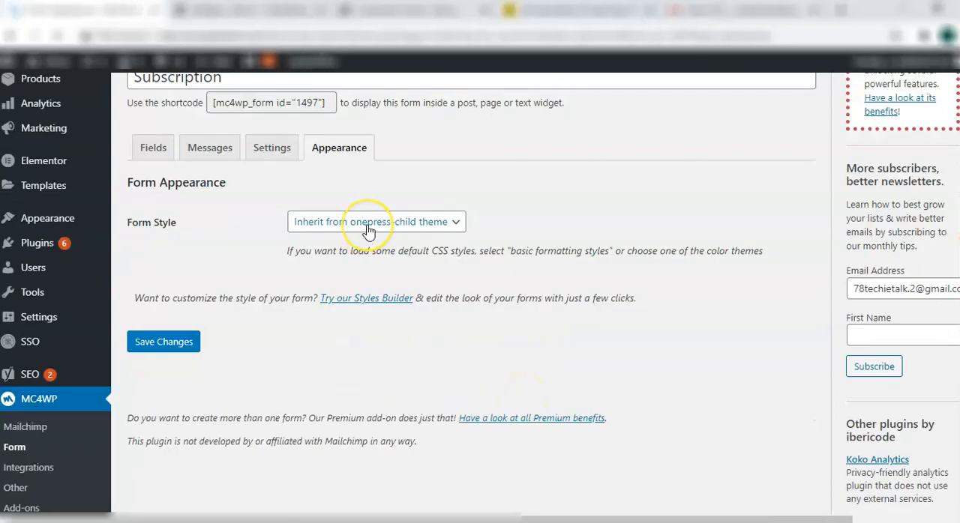
{"action": "left_click", "coordinate": [367, 225]}
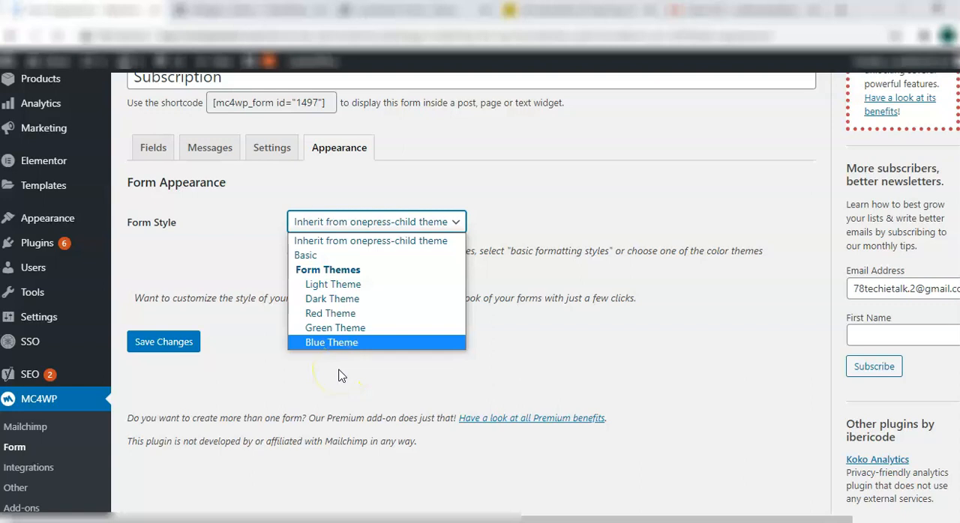
{"action": "left_click", "coordinate": [347, 330]}
{"action": "left_click", "coordinate": [163, 342]}
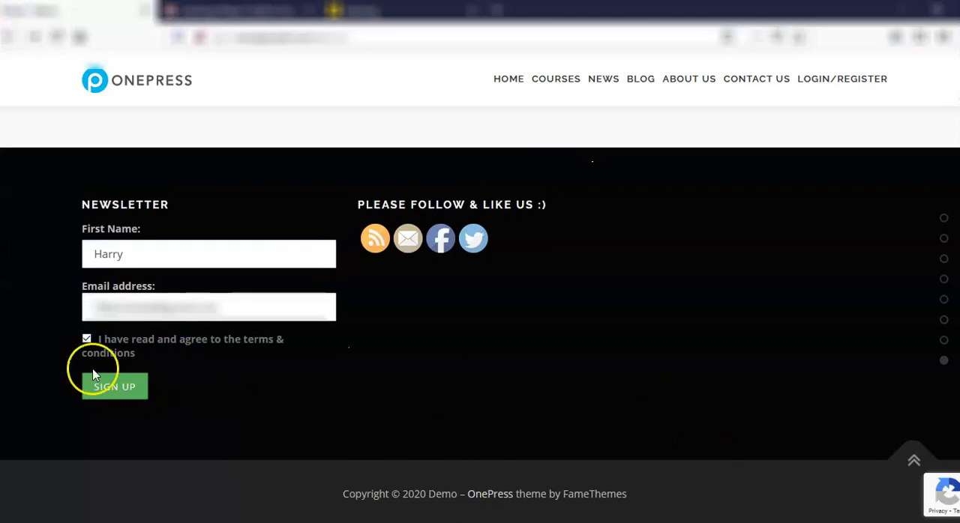
{"action": "left_click", "coordinate": [114, 387]}
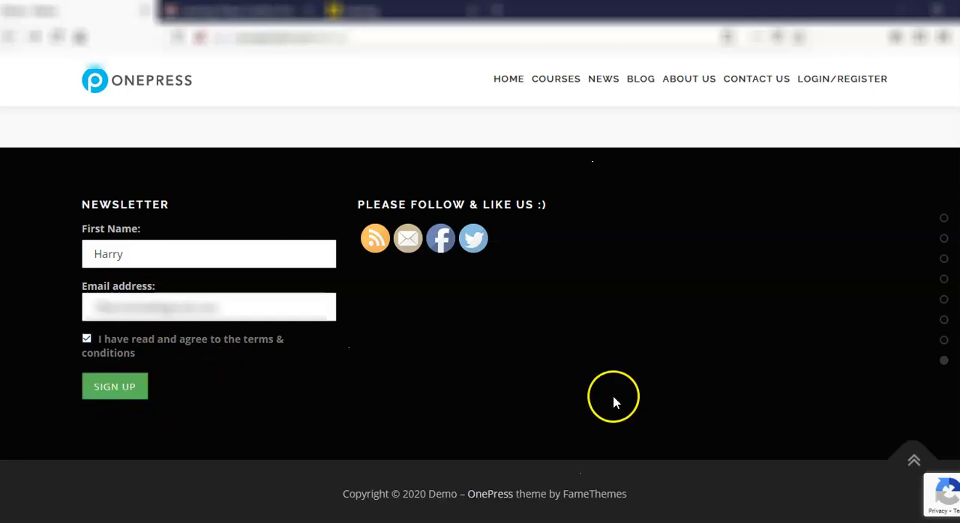
Set the Subscription form's style to Inherit from onepress-child theme and save the changes
{"action": "left_click", "coordinate": [899, 11]}
{"action": "scroll", "coordinate": [595, 455], "scroll_direction": "down", "scroll_amount": 2}
{"action": "left_click", "coordinate": [374, 309]}
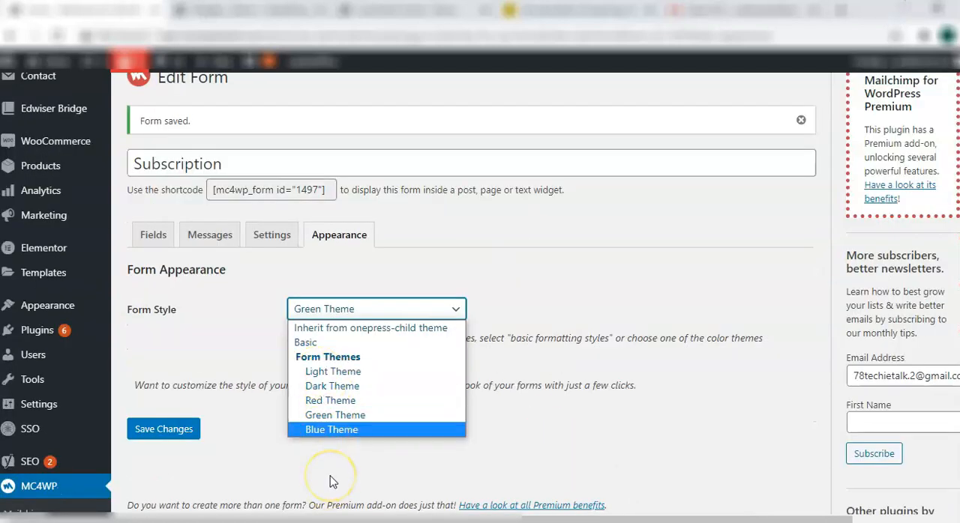
{"action": "left_click", "coordinate": [322, 328]}
{"action": "left_click", "coordinate": [164, 428]}
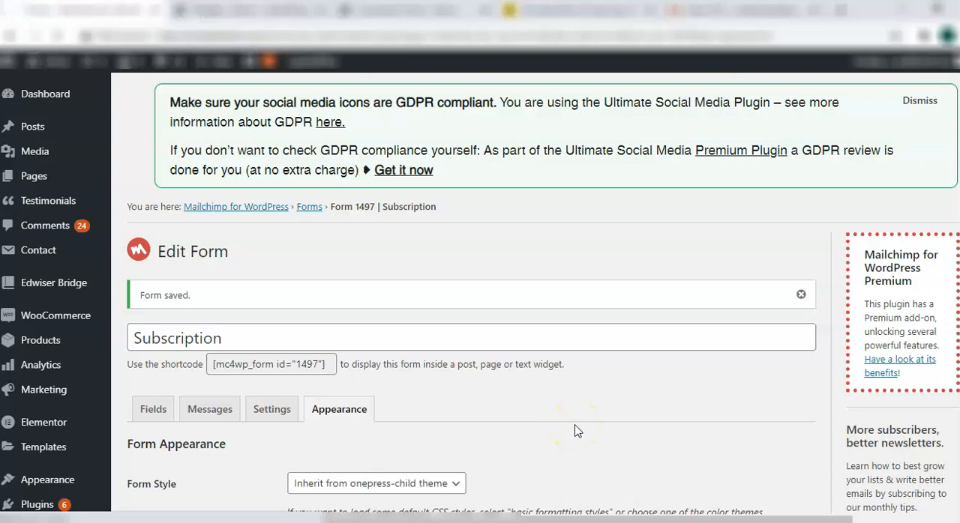
Open the profile of the contact added via API in Mailchimp and examine its profile information
{"action": "scroll", "coordinate": [577, 431], "scroll_direction": "down", "scroll_amount": 3}
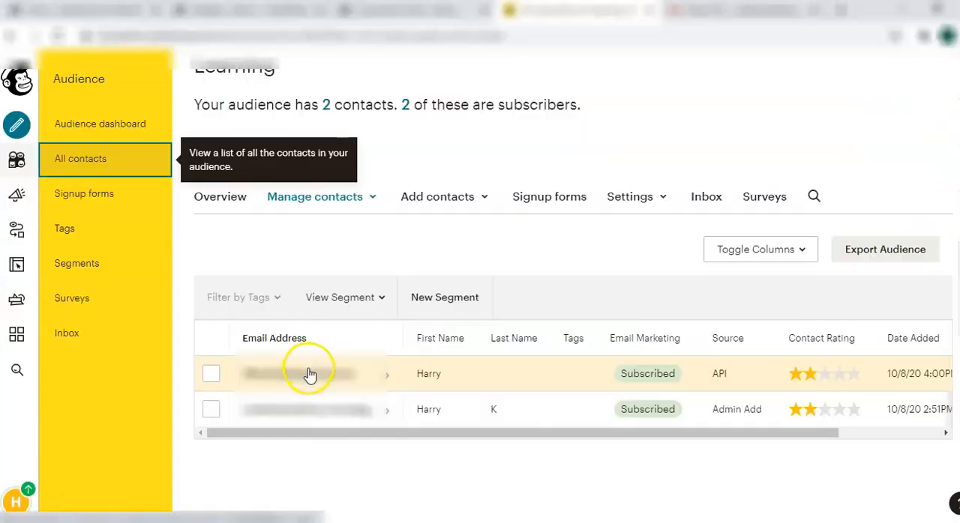
{"action": "left_click", "coordinate": [307, 373]}
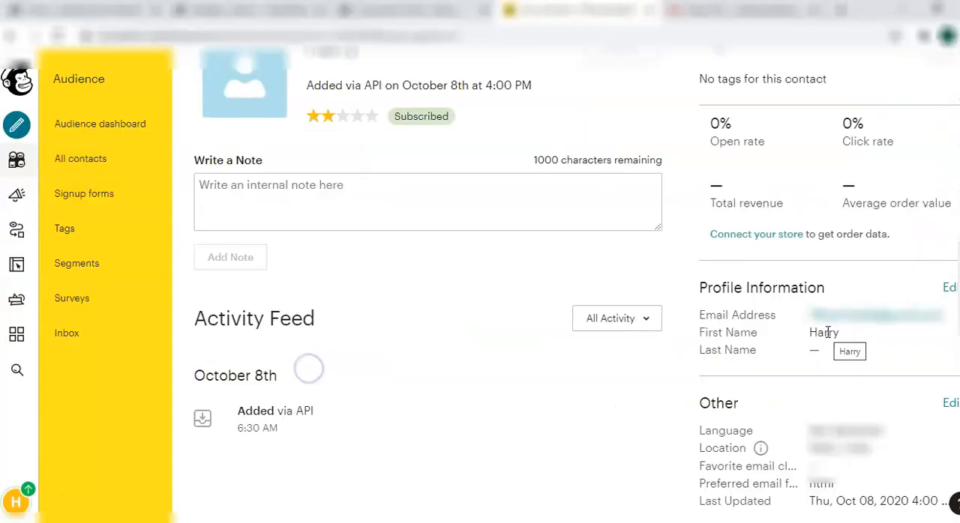